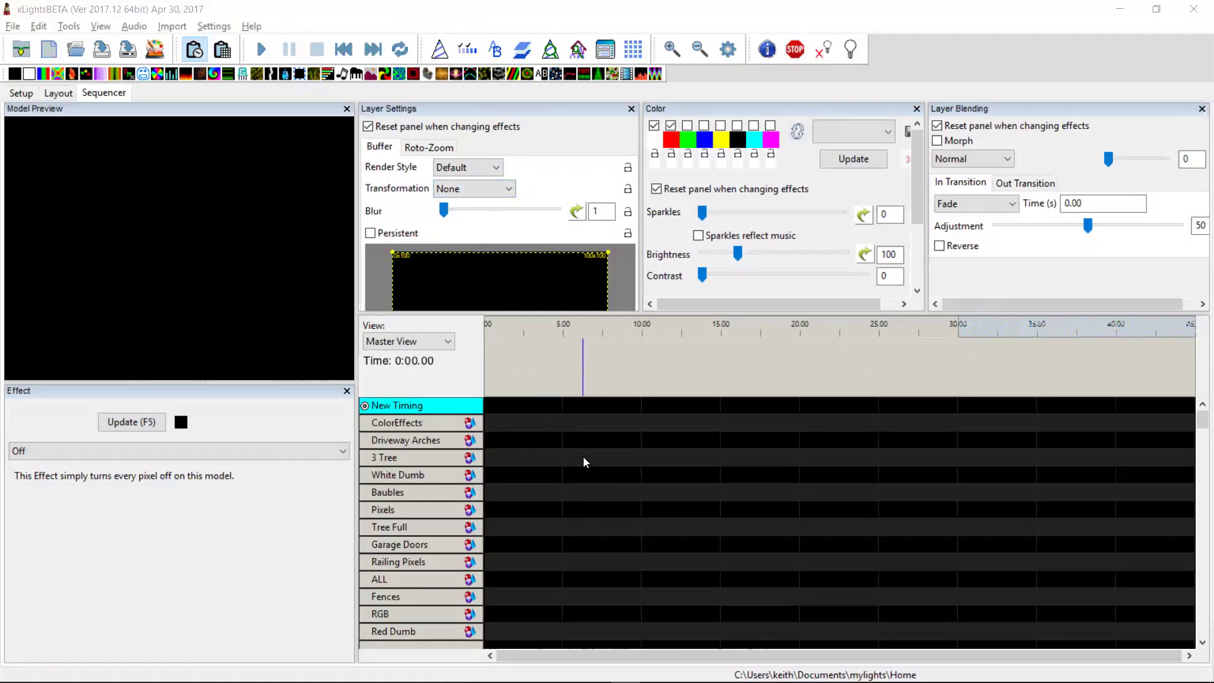
Open the context menu for the 3 Tree row in the sequencer grid
{"action": "right_click", "coordinate": [431, 457]}
Open Edit Display Elements, enlarge the dialog and place it right of the sequencer
{"action": "left_click", "coordinate": [485, 648]}
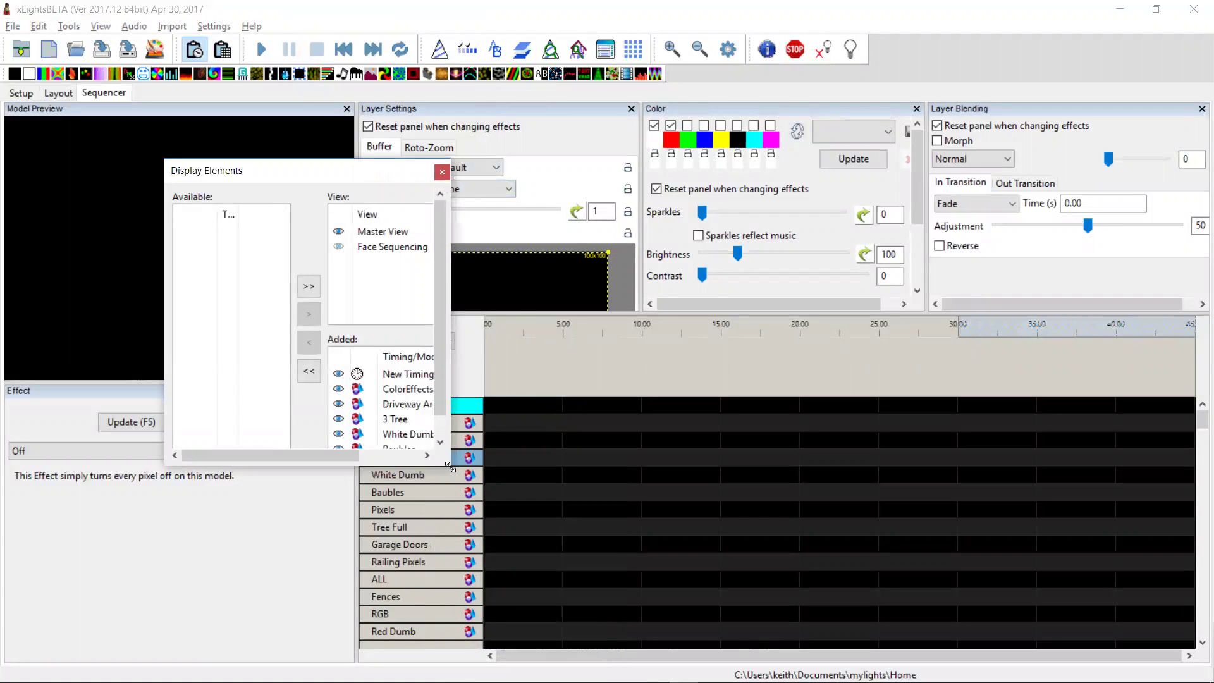
{"action": "left_click_drag", "start_coordinate": [449, 467], "coordinate": [713, 588]}
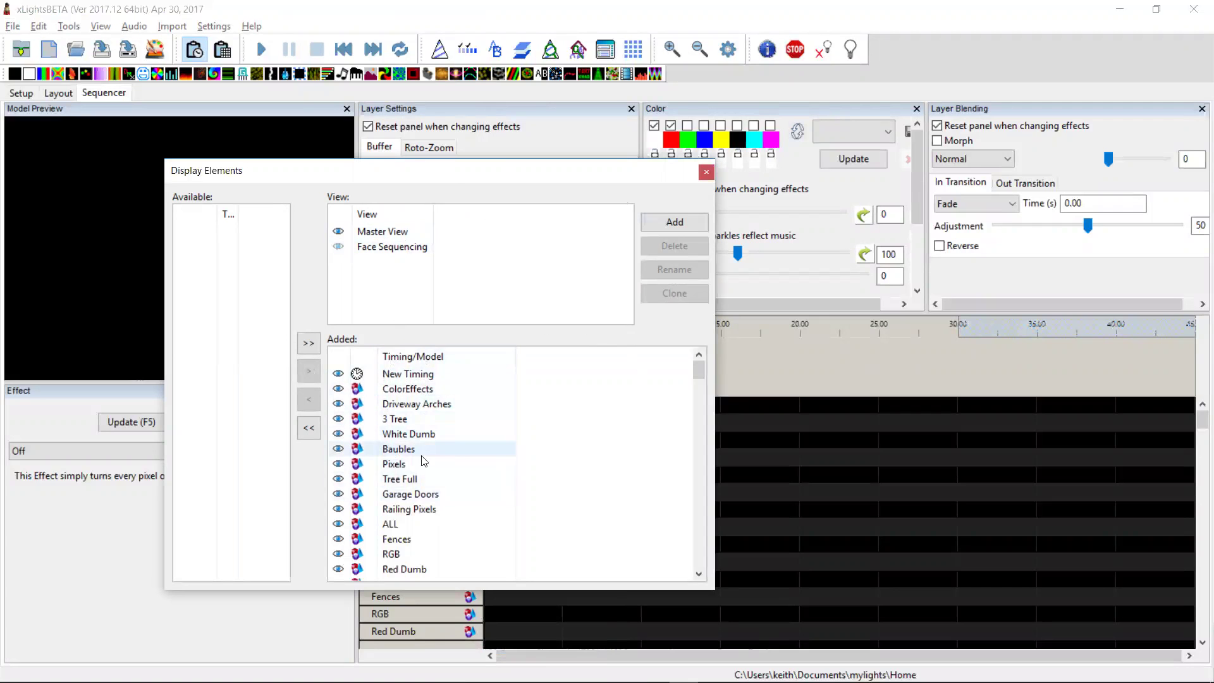
{"action": "left_click_drag", "start_coordinate": [509, 183], "coordinate": [702, 145]}
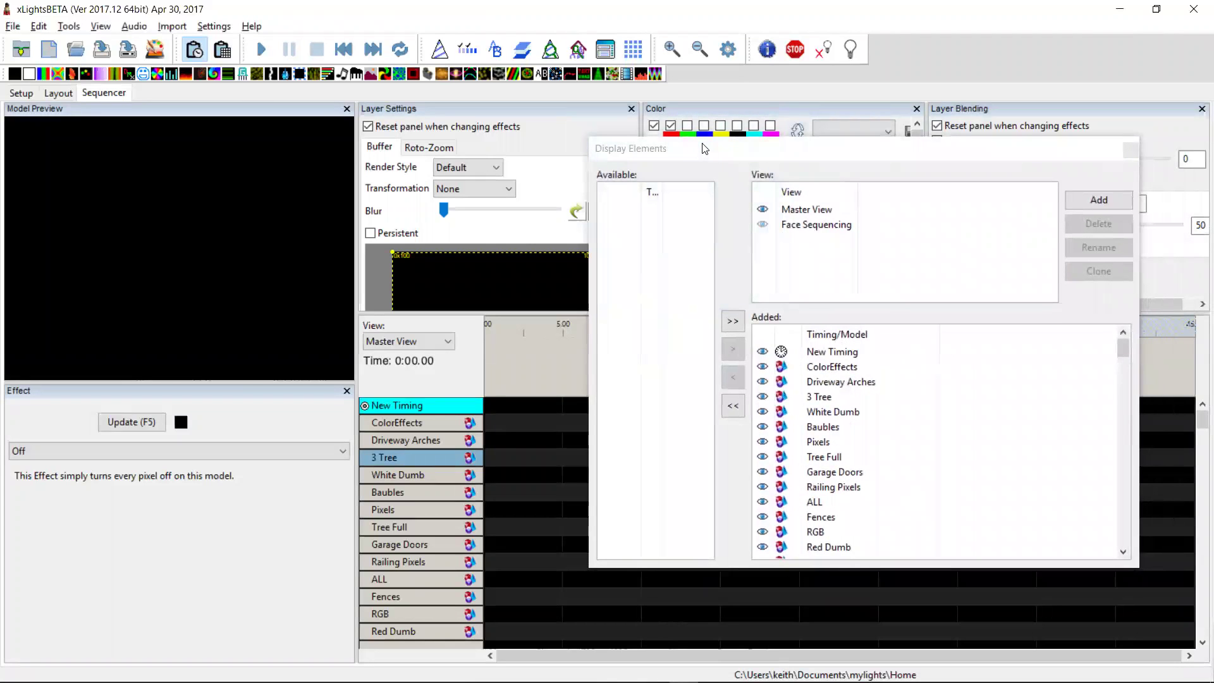
Switch between the Face Sequencing and Master View views, leaving view names unchanged
{"action": "left_click", "coordinate": [815, 224]}
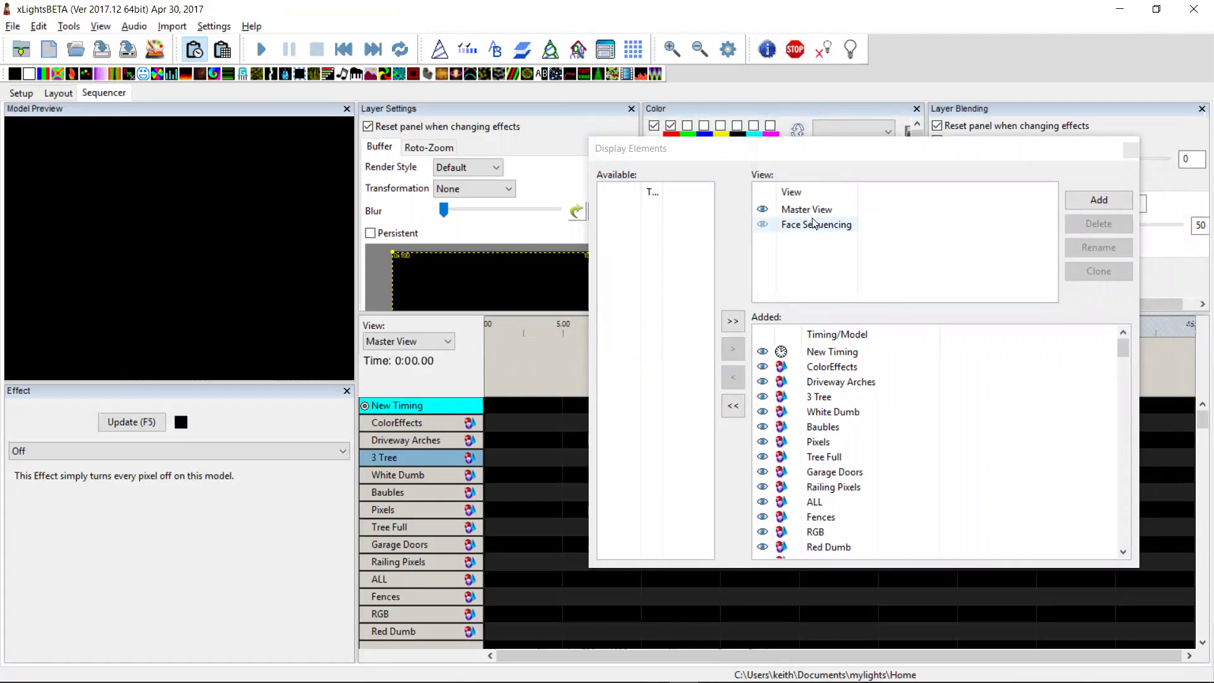
{"action": "double_click", "coordinate": [813, 225]}
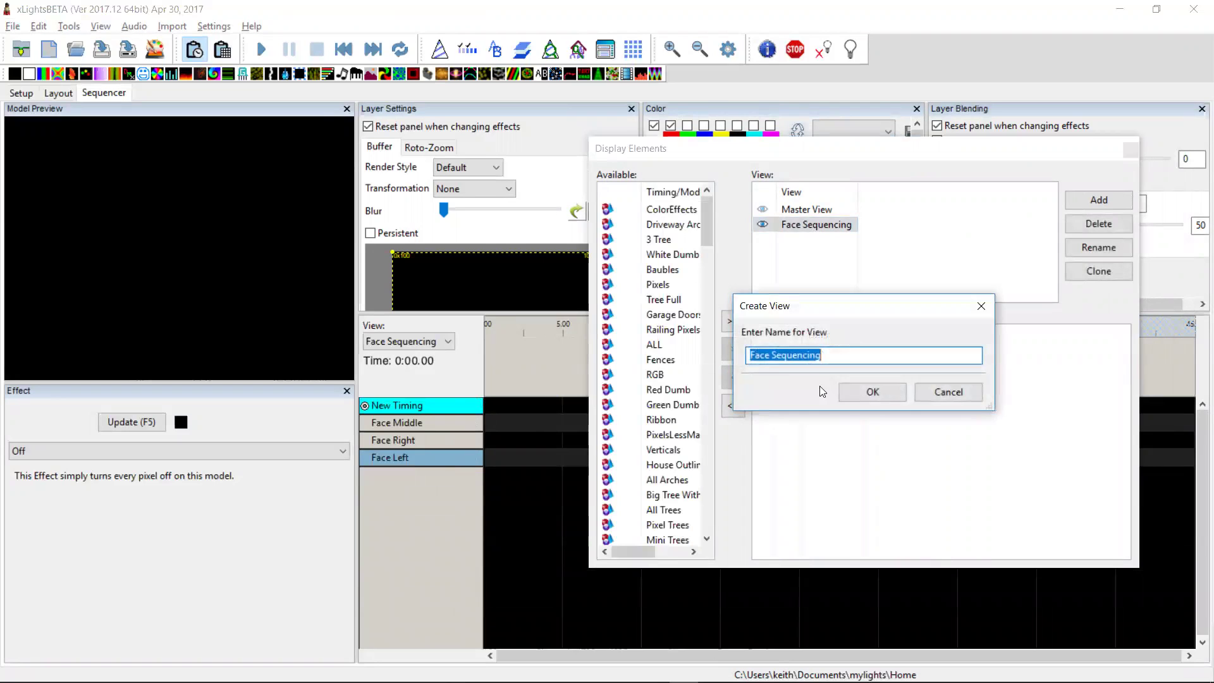
{"action": "left_click", "coordinate": [945, 392]}
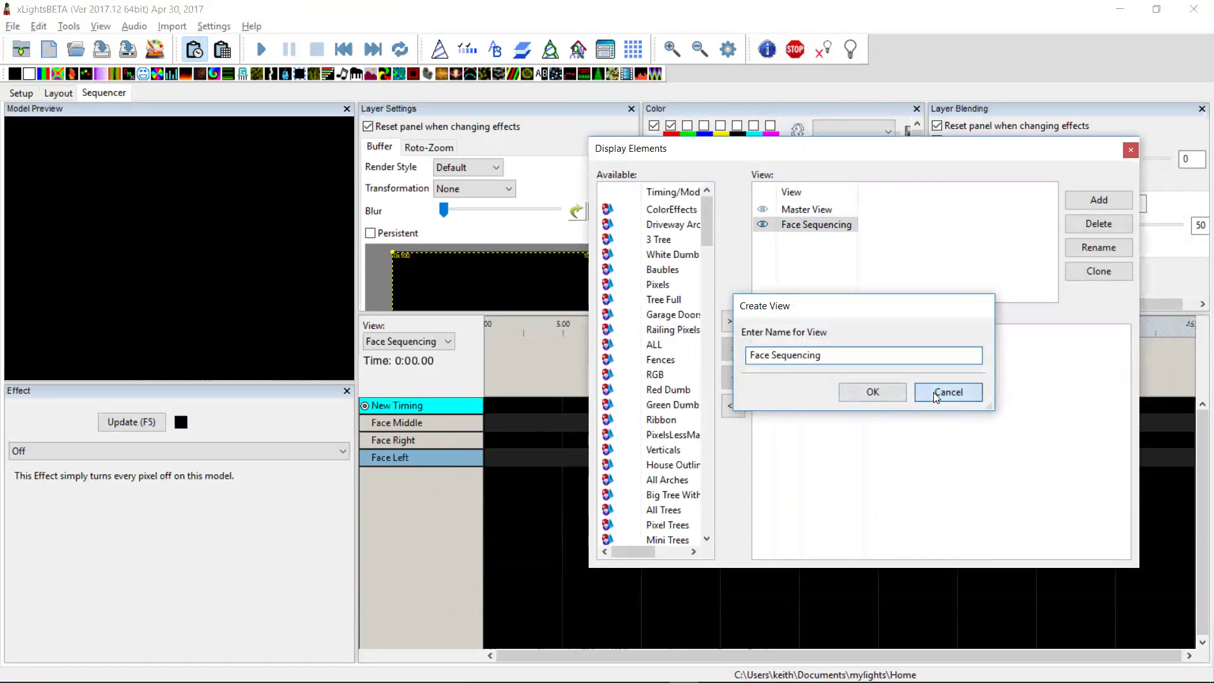
{"action": "left_click", "coordinate": [814, 212]}
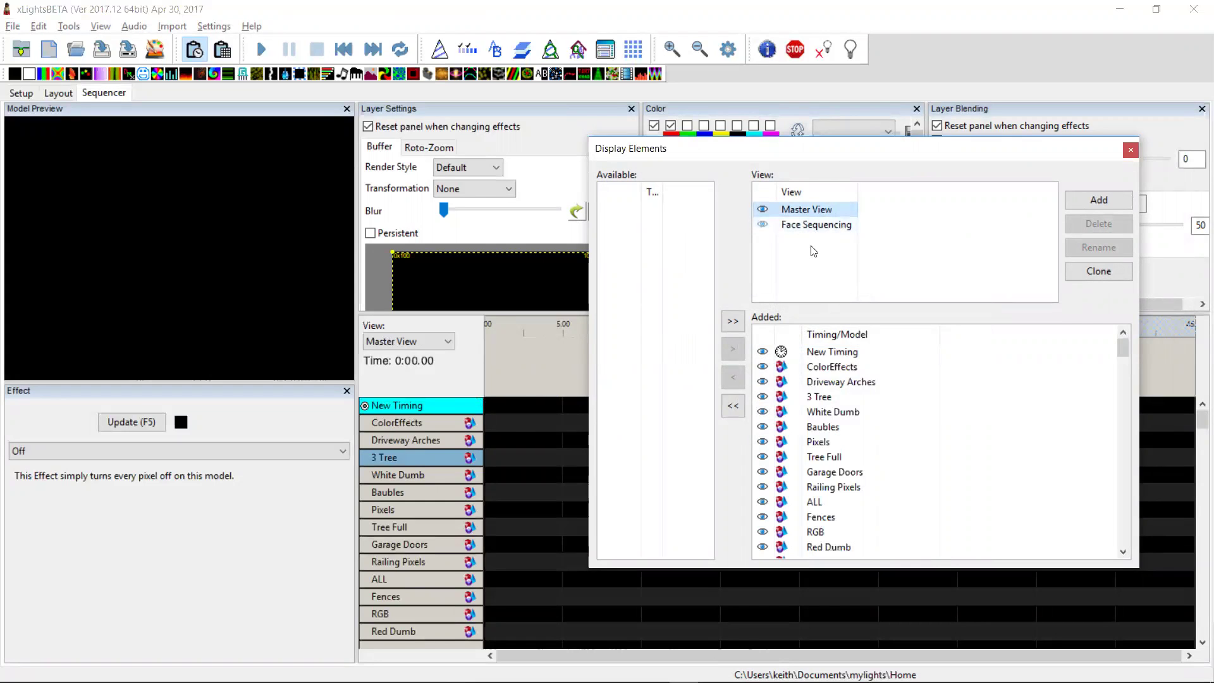
{"action": "double_click", "coordinate": [842, 228]}
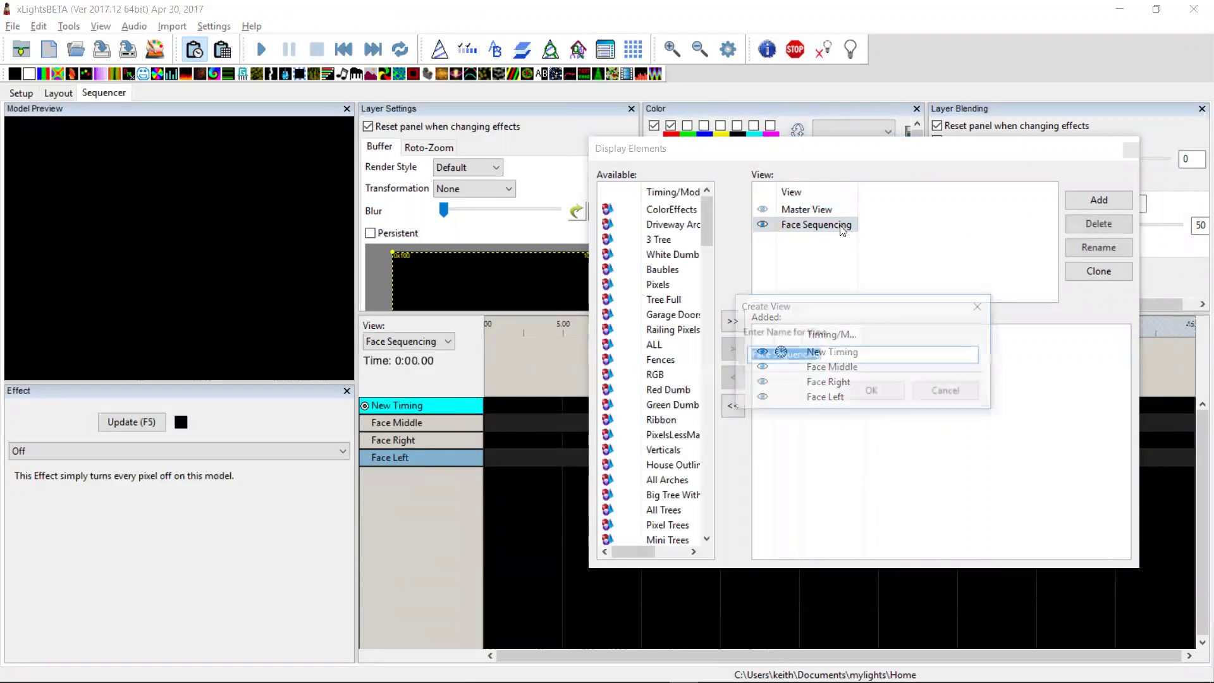
{"action": "left_click", "coordinate": [943, 390]}
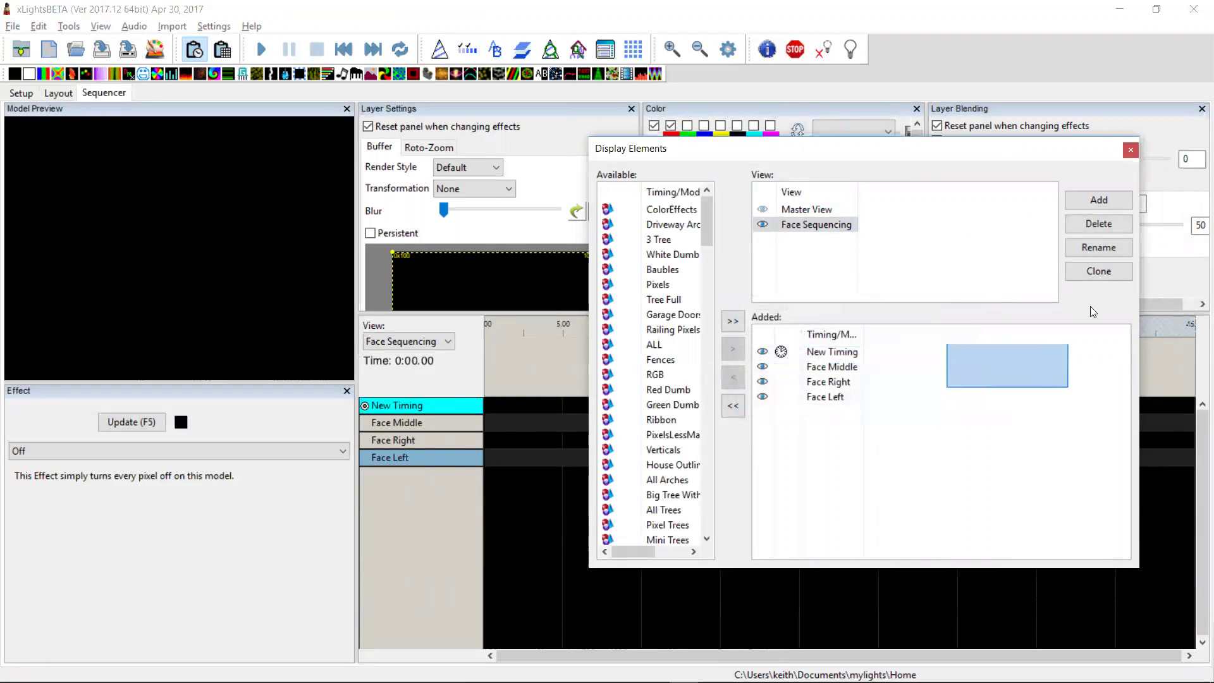
Clone Face Sequencing as 'Copy Of Face Sequencing', then reselect Face Sequencing
{"action": "left_click", "coordinate": [1103, 277]}
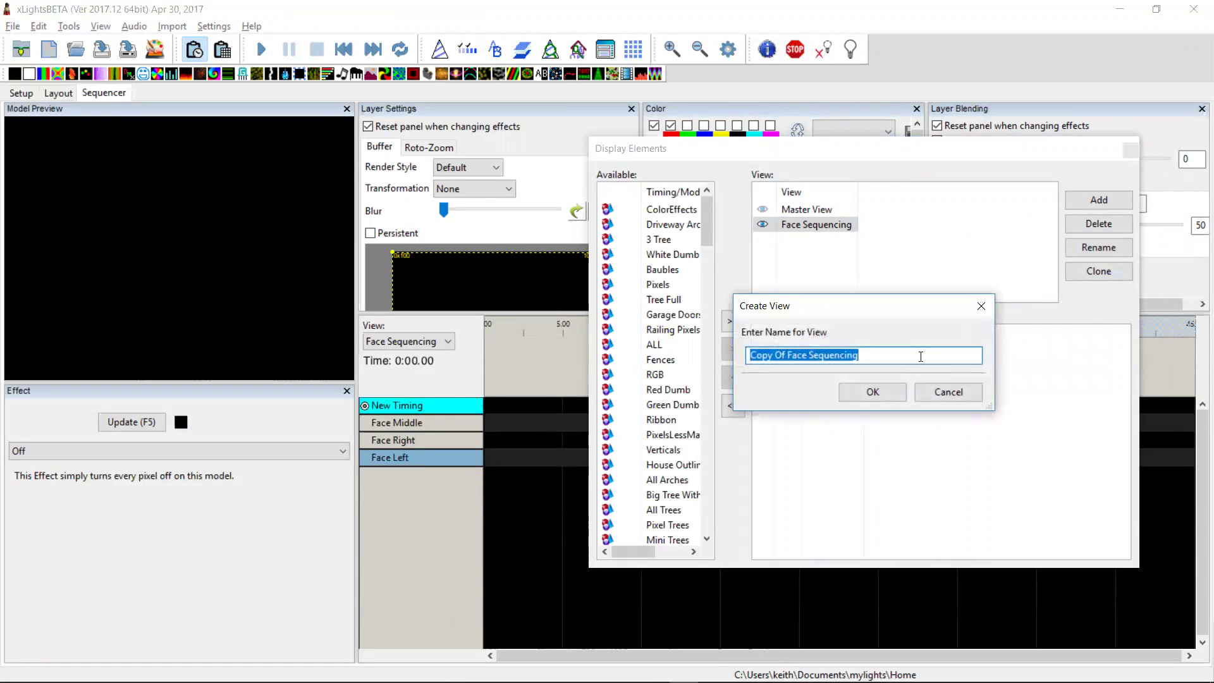
{"action": "key", "text": "Return"}
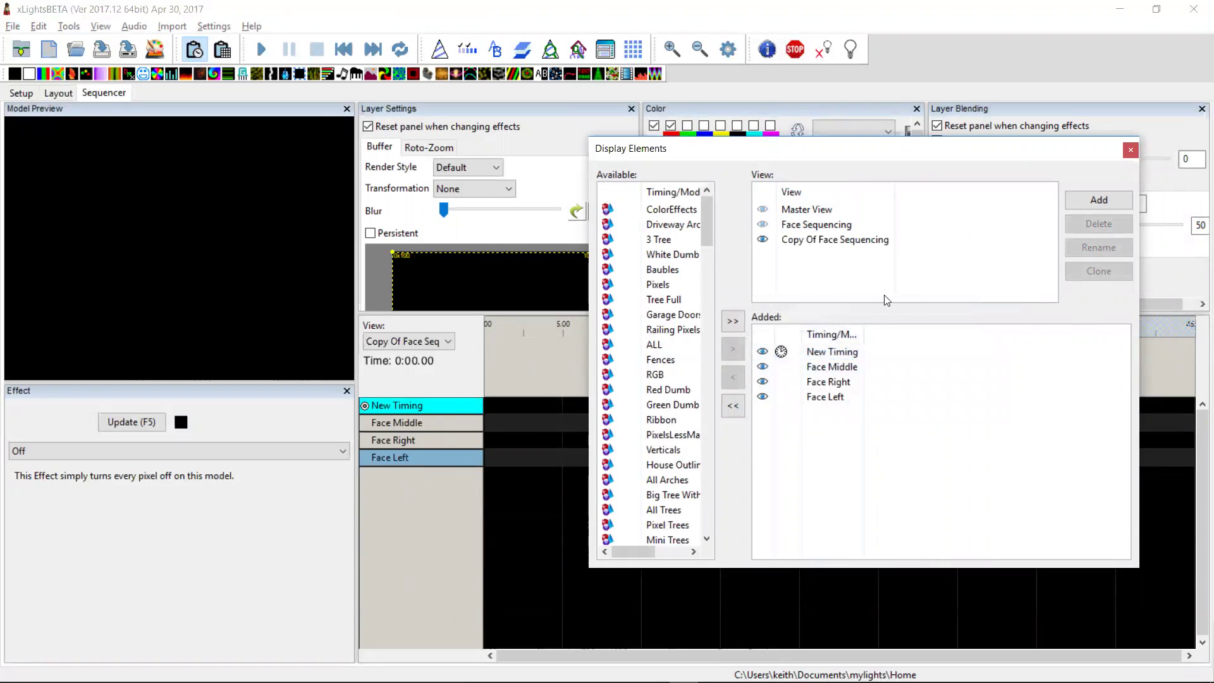
{"action": "left_click", "coordinate": [819, 226]}
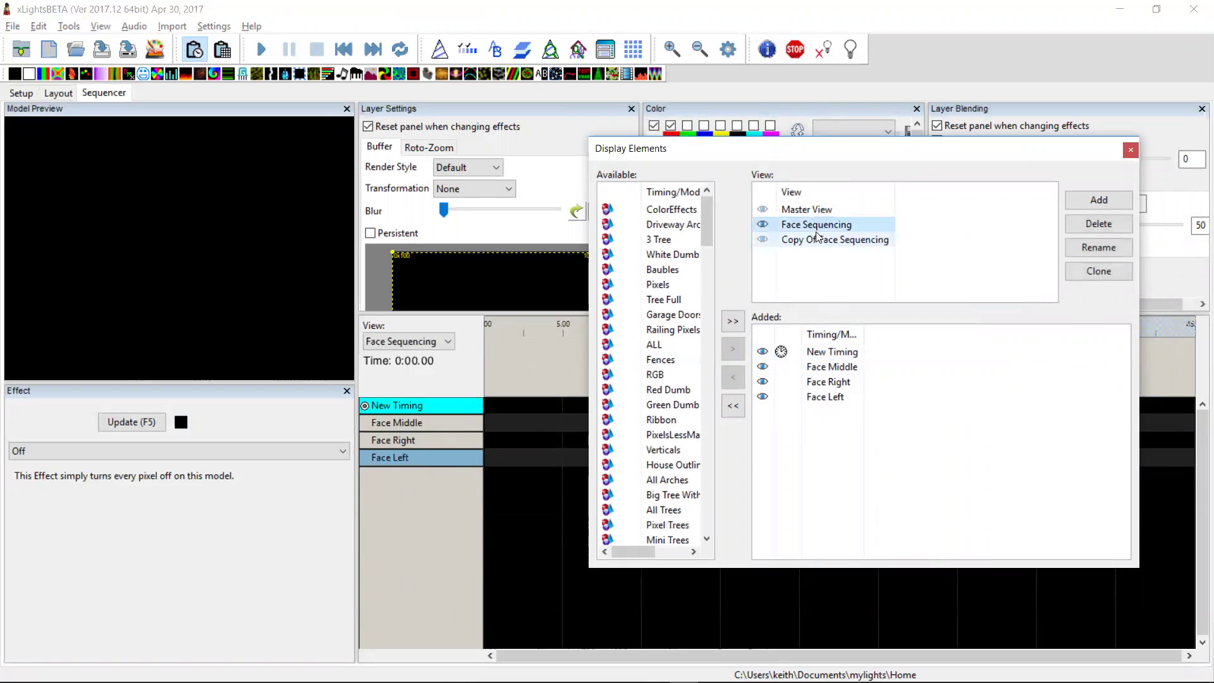
{"action": "left_click", "coordinate": [818, 237]}
{"action": "double_click", "coordinate": [817, 226]}
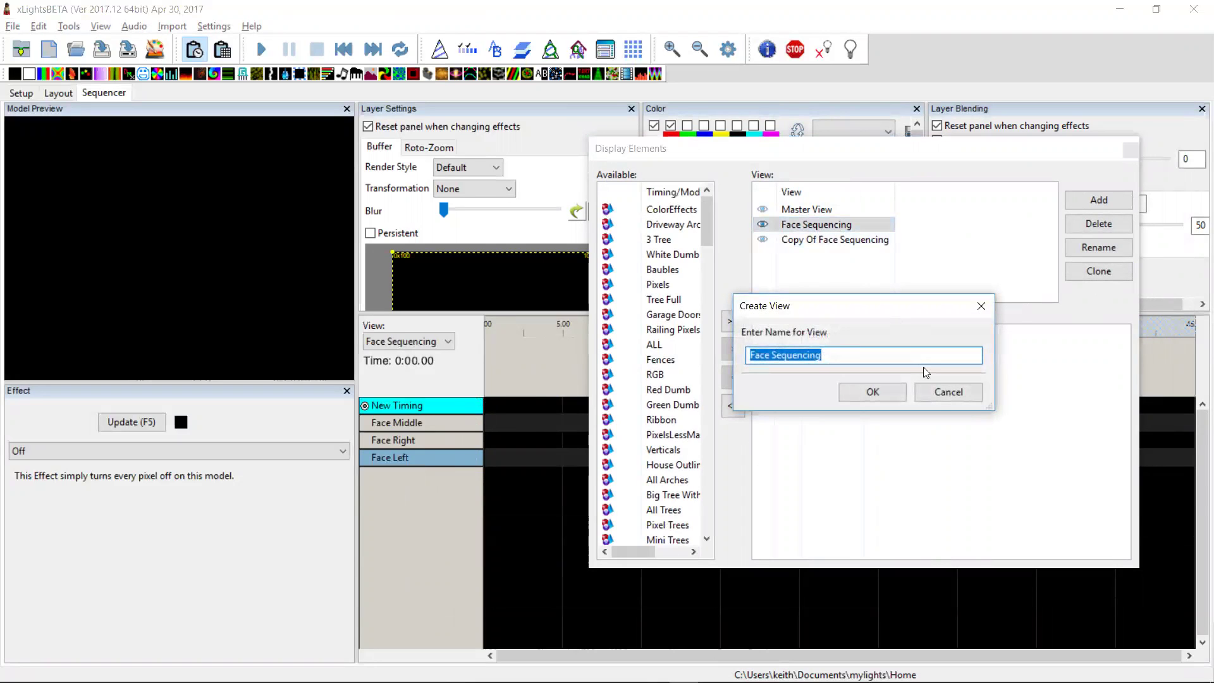
{"action": "left_click", "coordinate": [948, 392]}
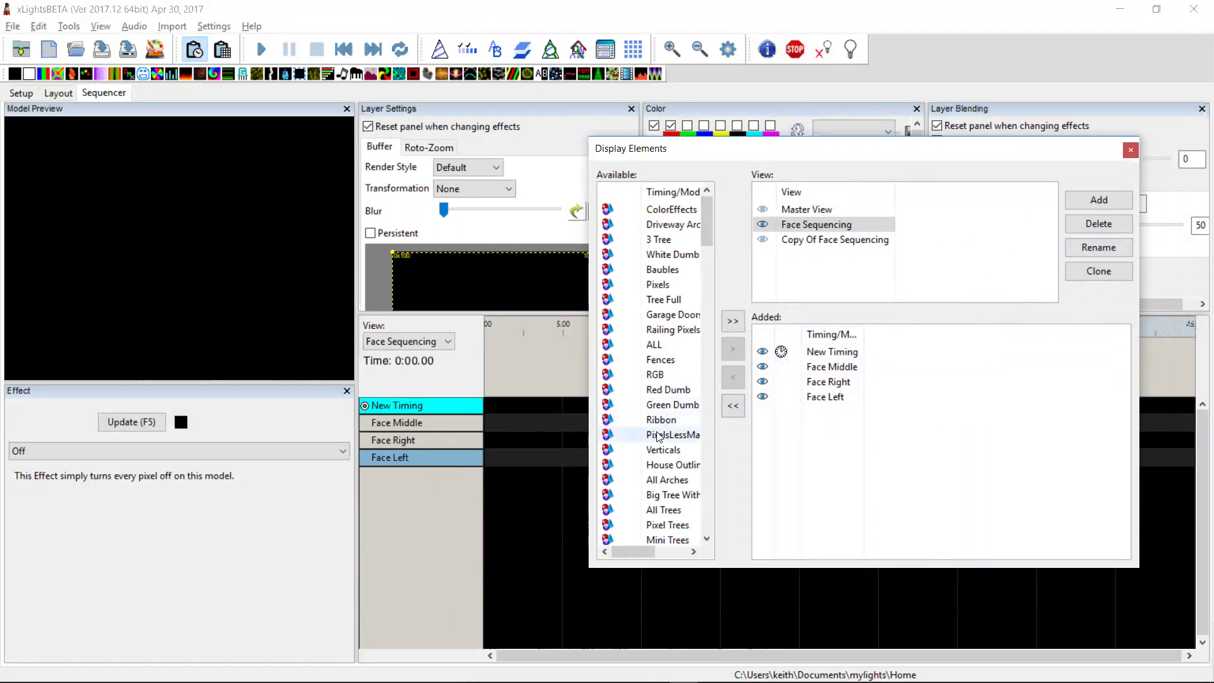
Add Ribbon under New Timing, plus the models from RGB onward and Snowflake 3
{"action": "left_click_drag", "start_coordinate": [669, 424], "coordinate": [790, 443]}
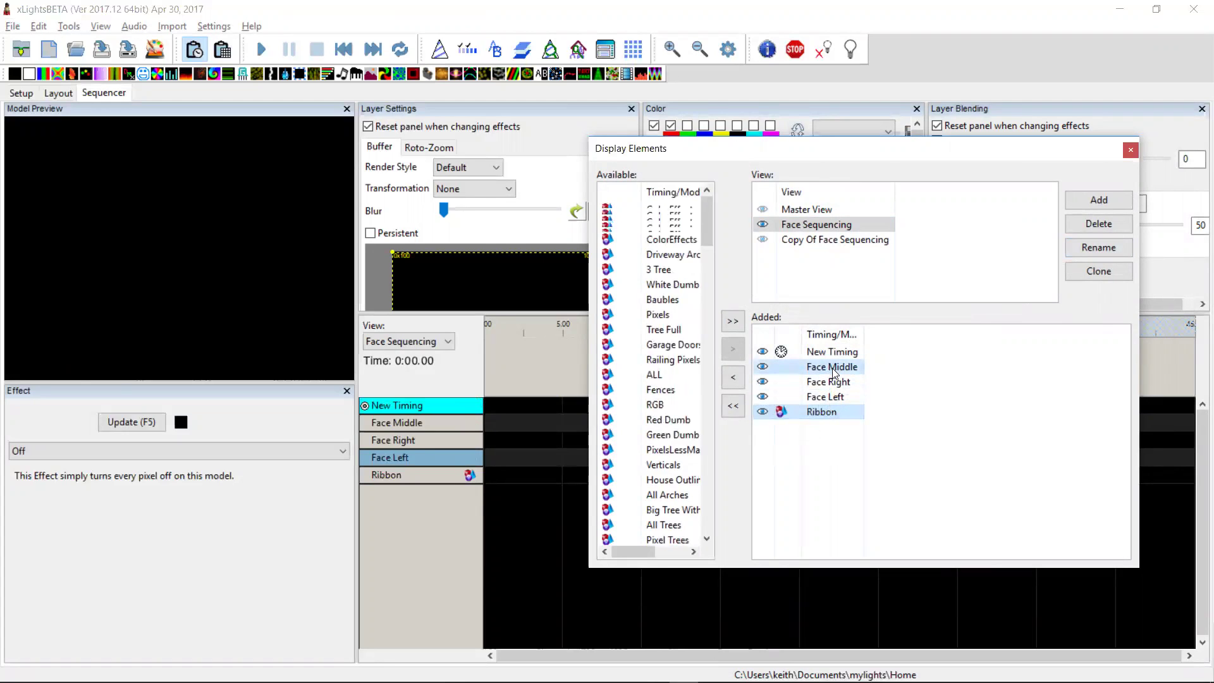
{"action": "left_click_drag", "start_coordinate": [834, 373], "coordinate": [834, 373]}
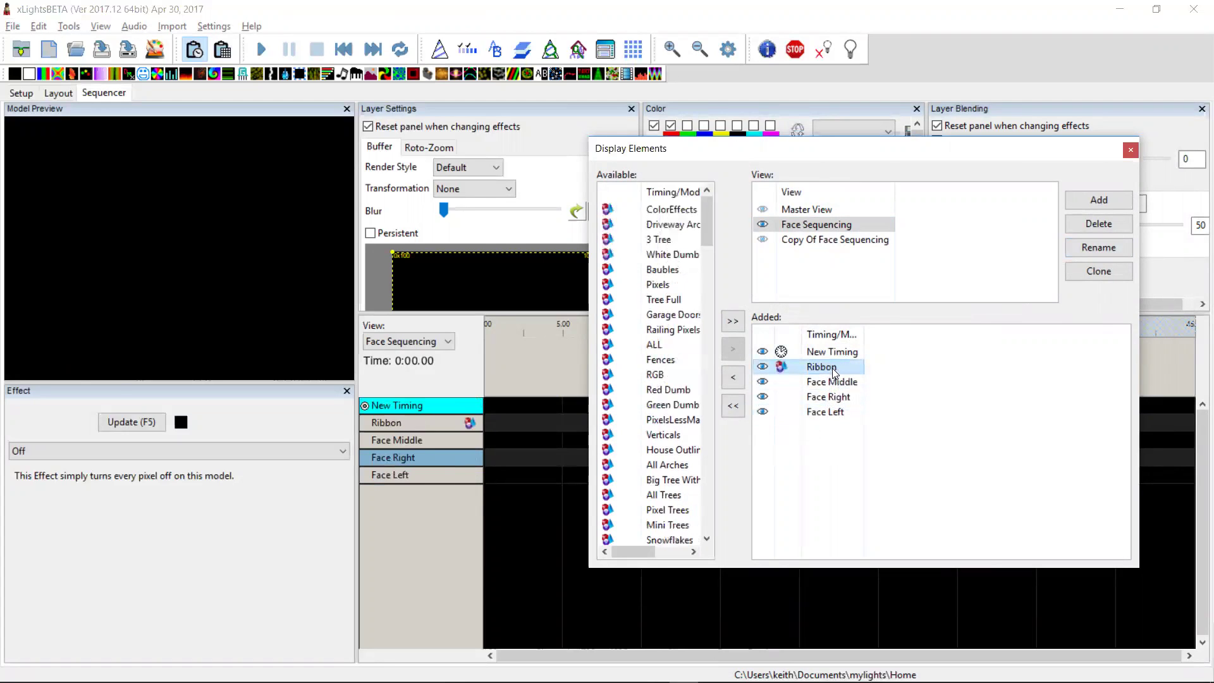
{"action": "left_click", "coordinate": [664, 375]}
{"action": "key", "text": "shift+Down"}
{"action": "key", "text": "shift+Down"}
{"action": "key", "text": "shift+Down"}
{"action": "key", "text": "shift+Down"}
{"action": "key", "text": "shift+Down"}
{"action": "key", "text": "shift+Down"}
{"action": "key", "text": "shift+Down"}
{"action": "key", "text": "shift+Down"}
{"action": "key", "text": "shift+Down"}
{"action": "key", "text": "shift+Down"}
{"action": "key", "text": "shift+Down"}
{"action": "key", "text": "shift+Down"}
{"action": "key", "text": "shift+Down"}
{"action": "key", "text": "shift+Down"}
{"action": "key", "text": "shift+Down"}
{"action": "key", "text": "shift+Down"}
{"action": "key", "text": "shift+Down"}
{"action": "key", "text": "shift+Down"}
{"action": "key", "text": "shift+Down"}
{"action": "key", "text": "shift+Down"}
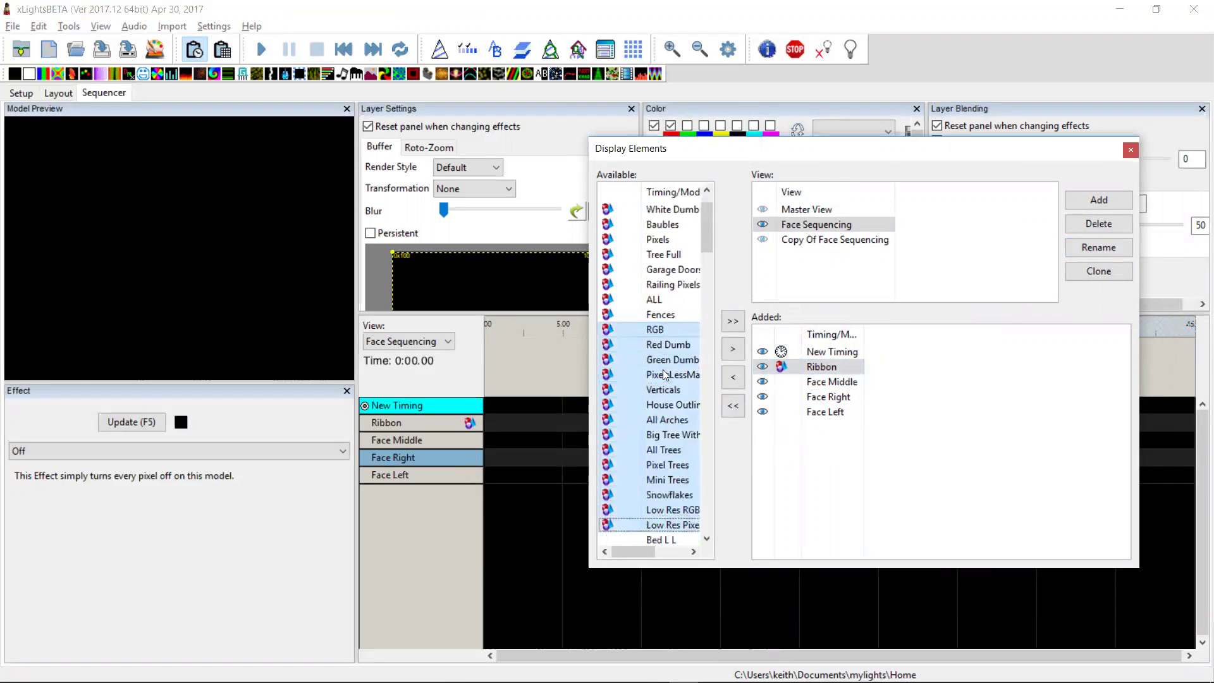
{"action": "left_click_drag", "start_coordinate": [653, 346], "coordinate": [822, 455]}
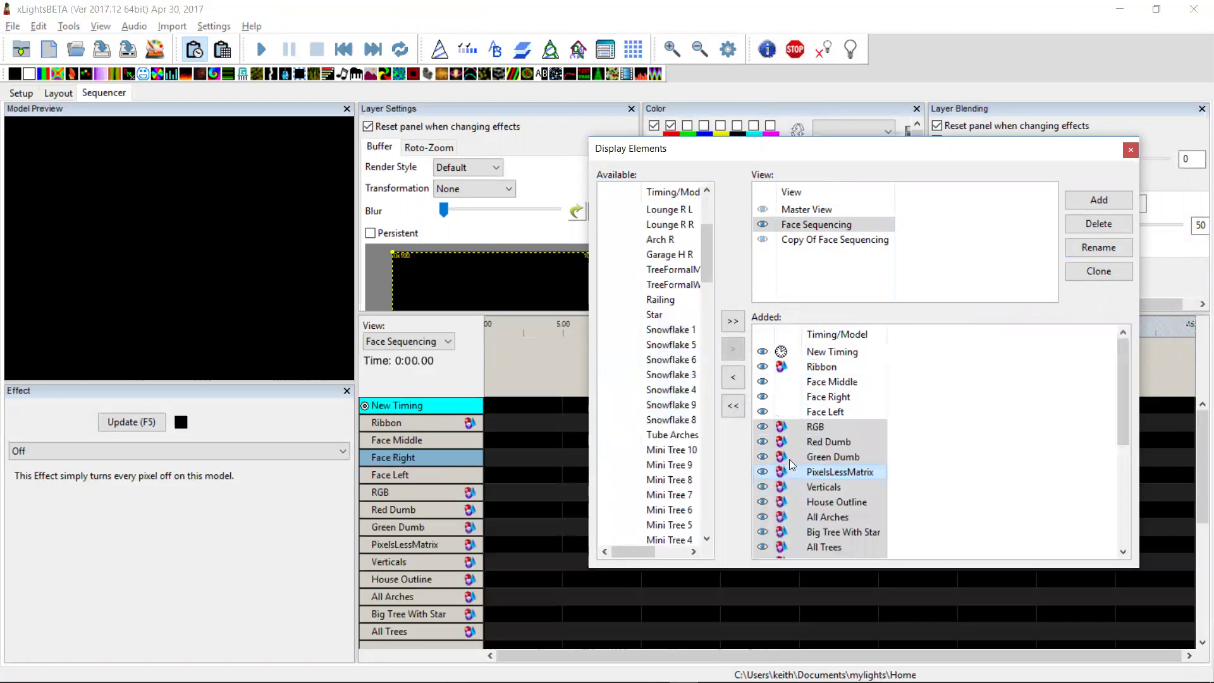
{"action": "left_click_drag", "start_coordinate": [671, 375], "coordinate": [824, 547]}
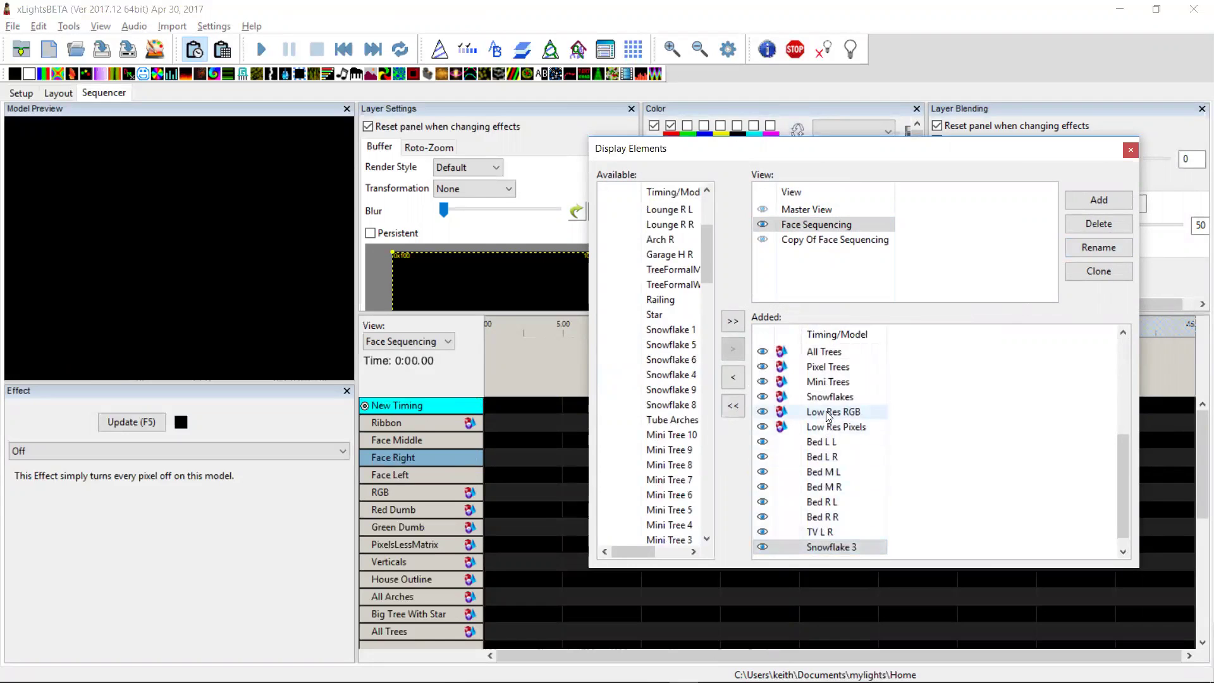
Remove the Snowflakes through Bed M R models from the view
{"action": "left_click", "coordinate": [851, 401]}
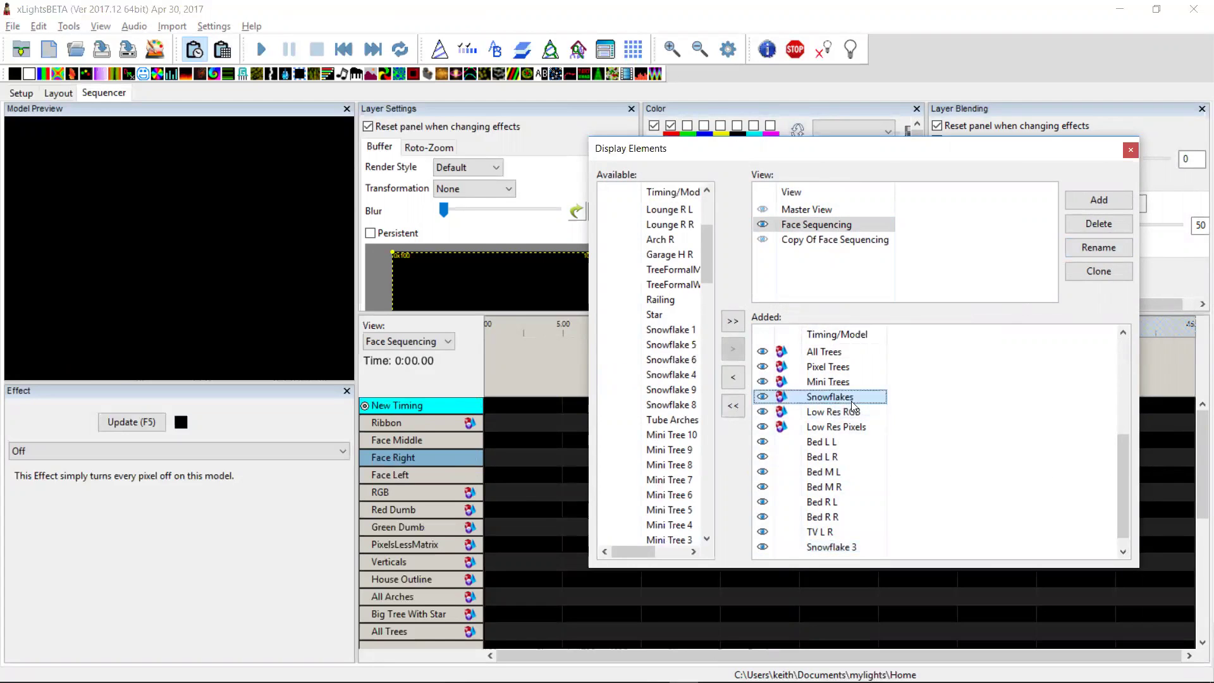
{"action": "key", "text": "shift+Down"}
{"action": "key", "text": "shift+Down"}
{"action": "key", "text": "shift+Down"}
{"action": "key", "text": "shift+Down"}
{"action": "key", "text": "shift+Down"}
{"action": "key", "text": "shift+Down"}
{"action": "left_click_drag", "start_coordinate": [825, 441], "coordinate": [659, 390]}
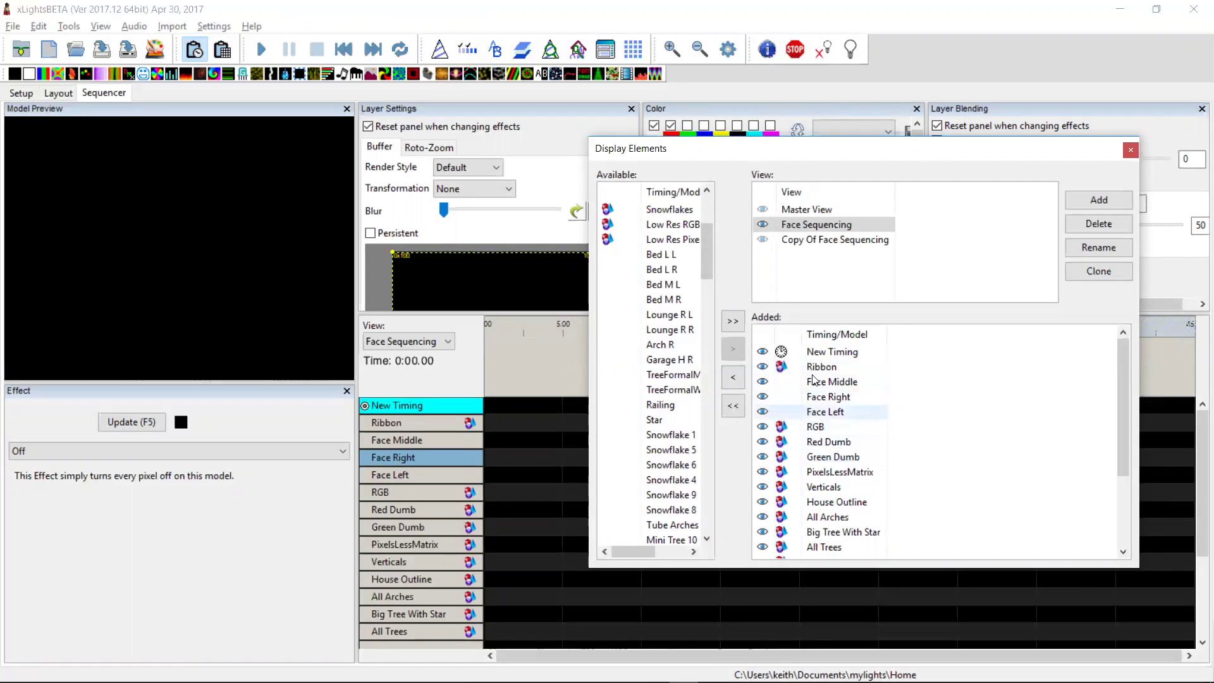
Reorder Green Dumb, PixelsLessMatrix, All Arches and All Trees, then add Bed M R
{"action": "left_click", "coordinate": [824, 460]}
{"action": "left_click_drag", "start_coordinate": [824, 461], "coordinate": [827, 399]}
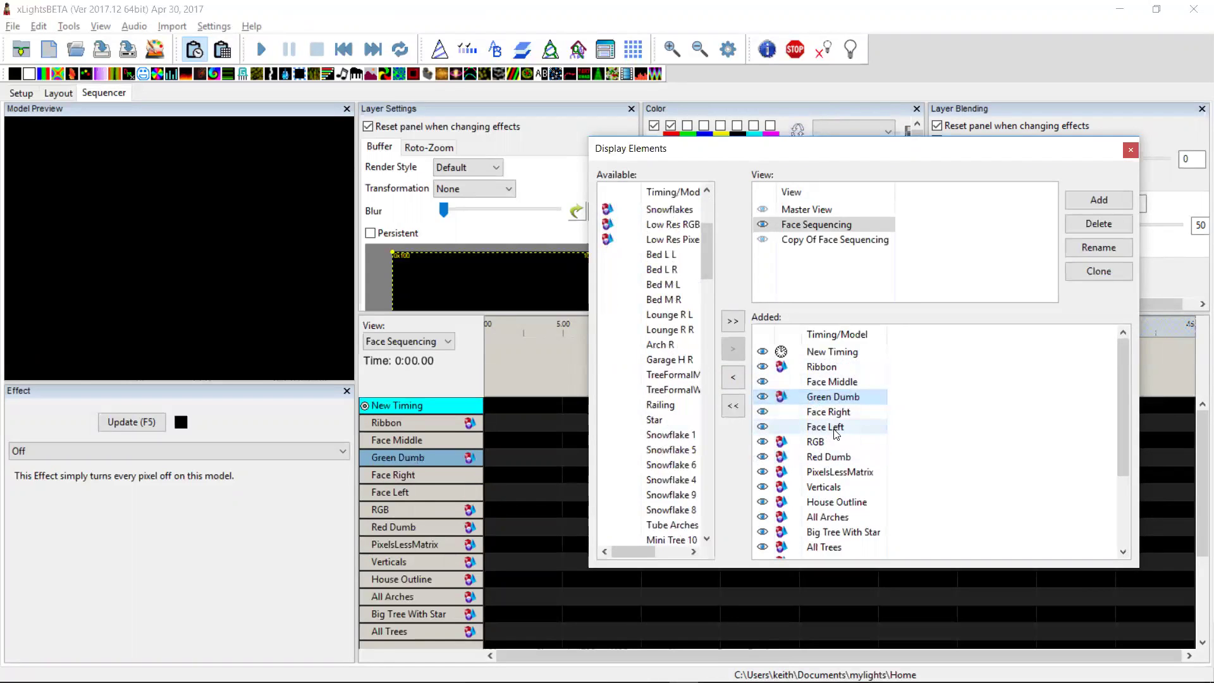
{"action": "left_click", "coordinate": [824, 476]}
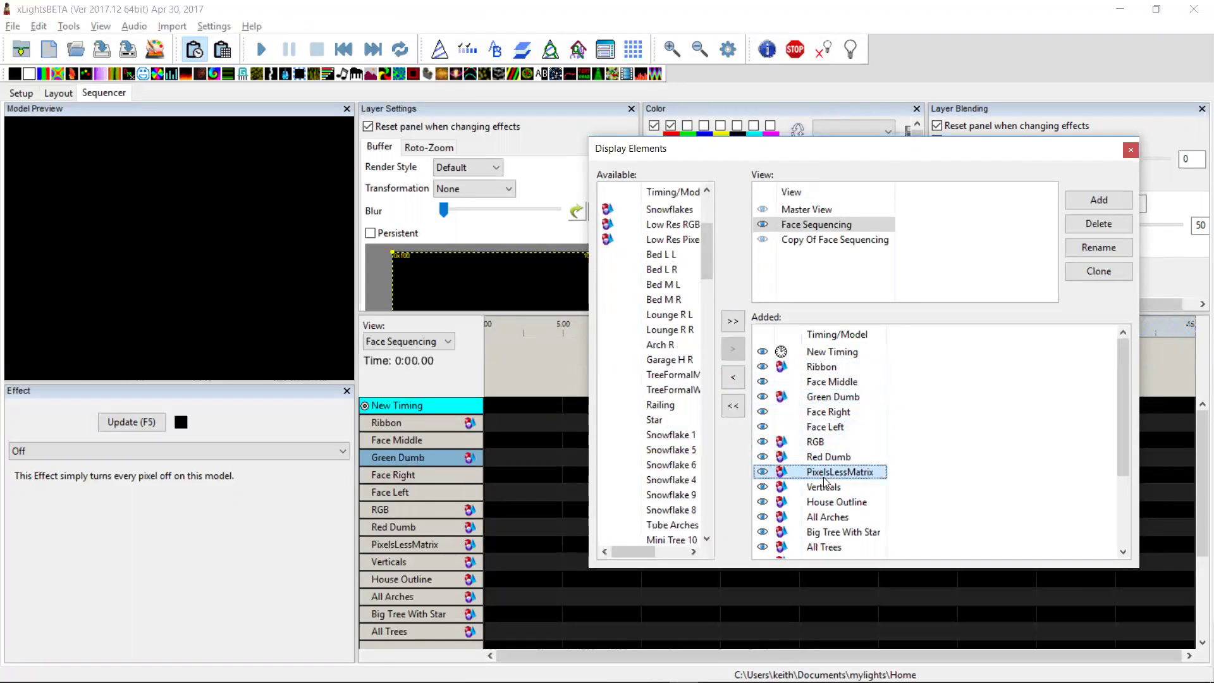
{"action": "left_click", "coordinate": [824, 520], "text": "ctrl"}
{"action": "left_click", "coordinate": [825, 548], "text": "ctrl"}
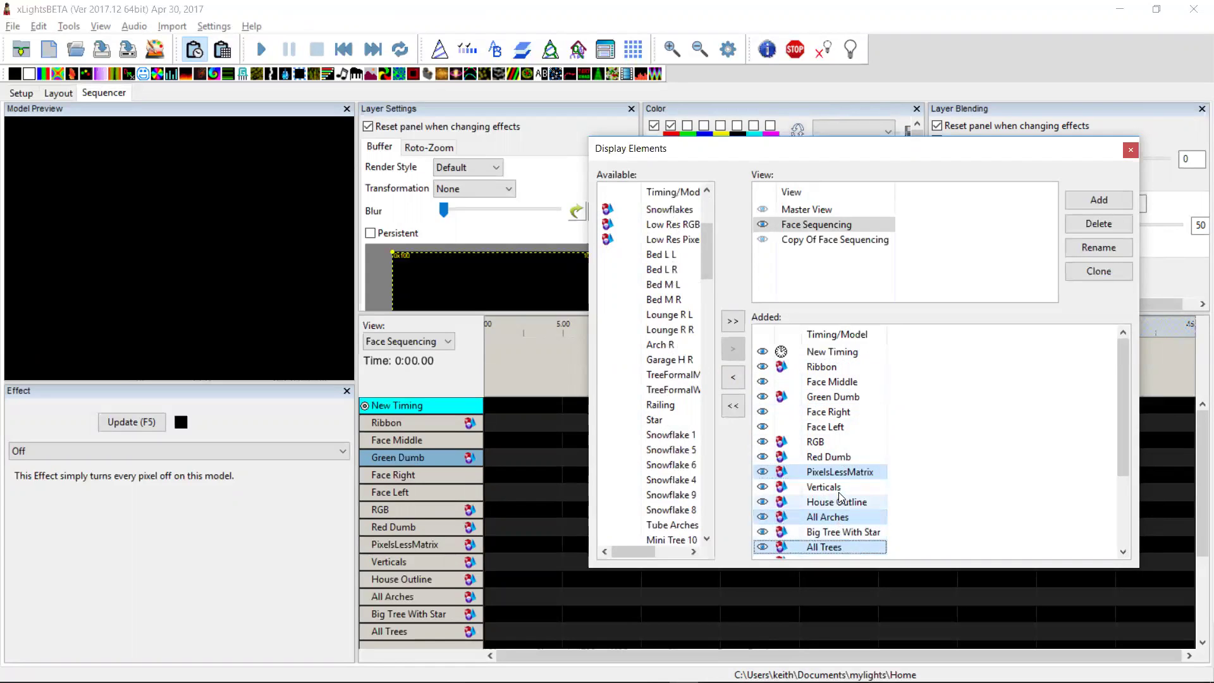
{"action": "left_click", "coordinate": [841, 456], "text": "ctrl"}
{"action": "left_click_drag", "start_coordinate": [841, 456], "coordinate": [841, 396]}
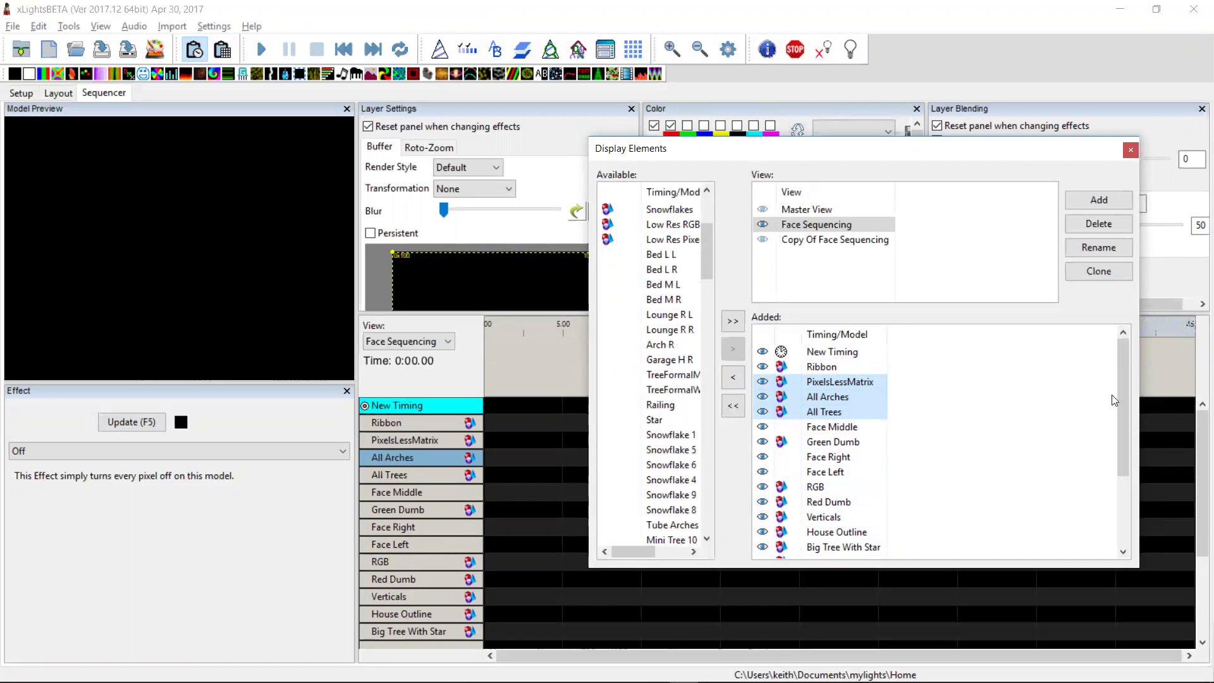
{"action": "left_click_drag", "start_coordinate": [663, 299], "coordinate": [827, 373]}
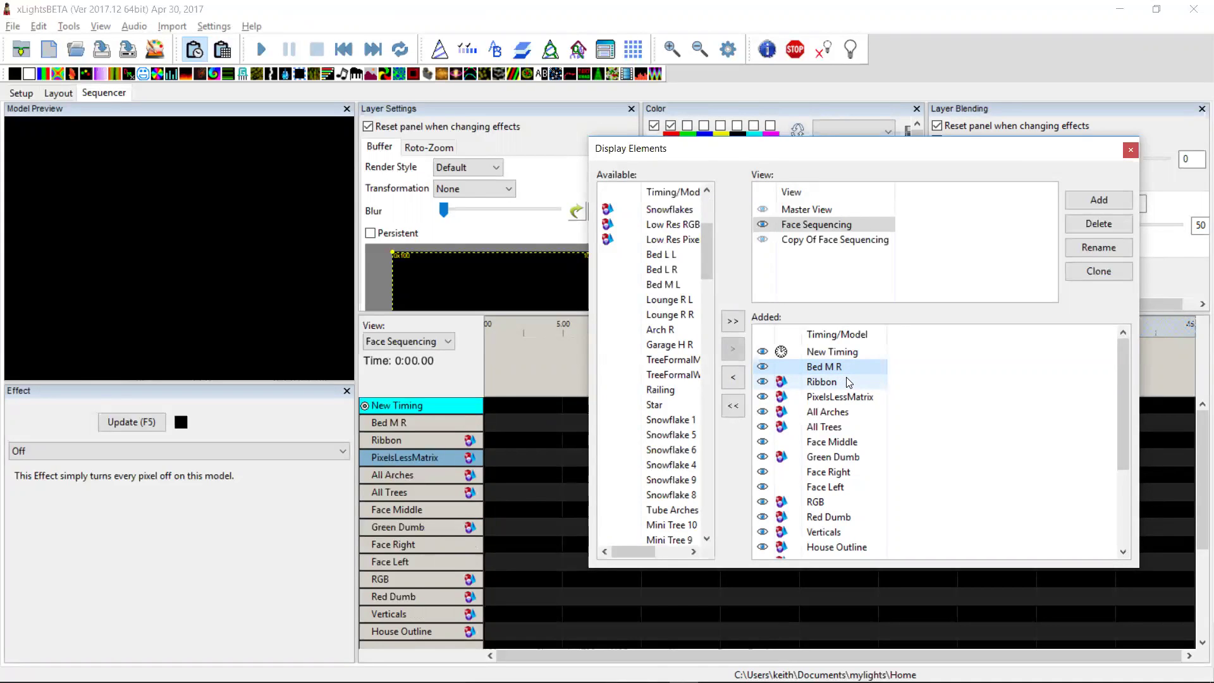
Close Display Elements and launch Import Effects
{"action": "left_click", "coordinate": [1131, 151]}
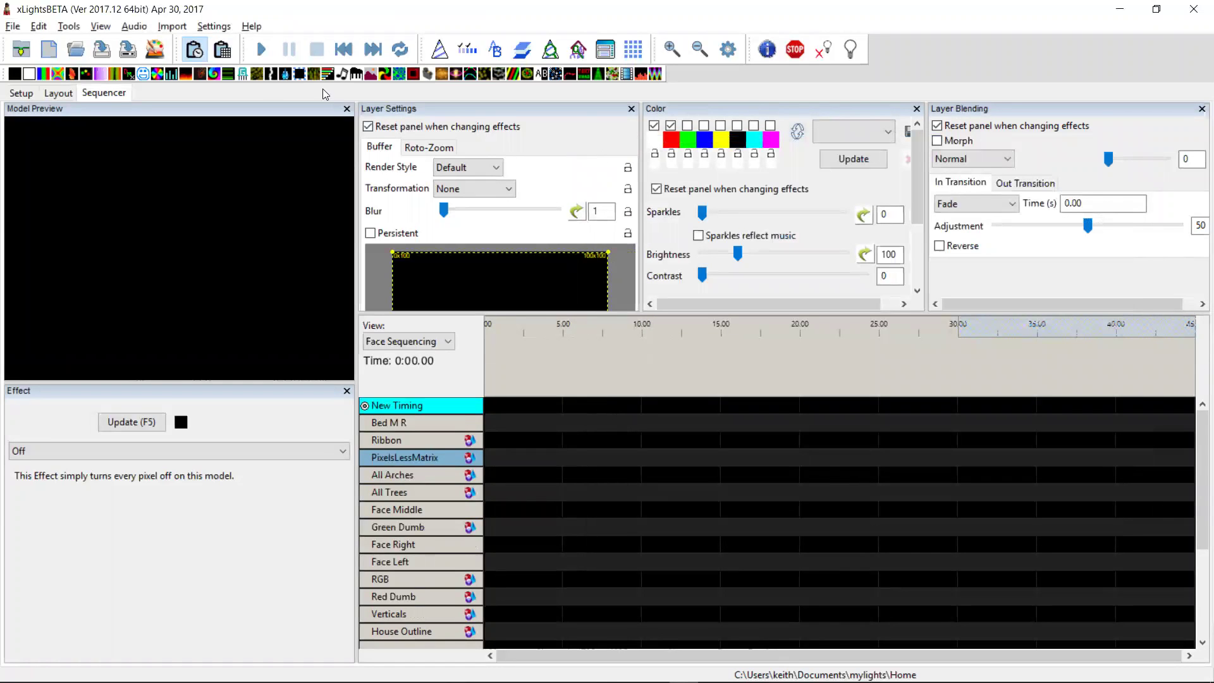
{"action": "left_click", "coordinate": [172, 26]}
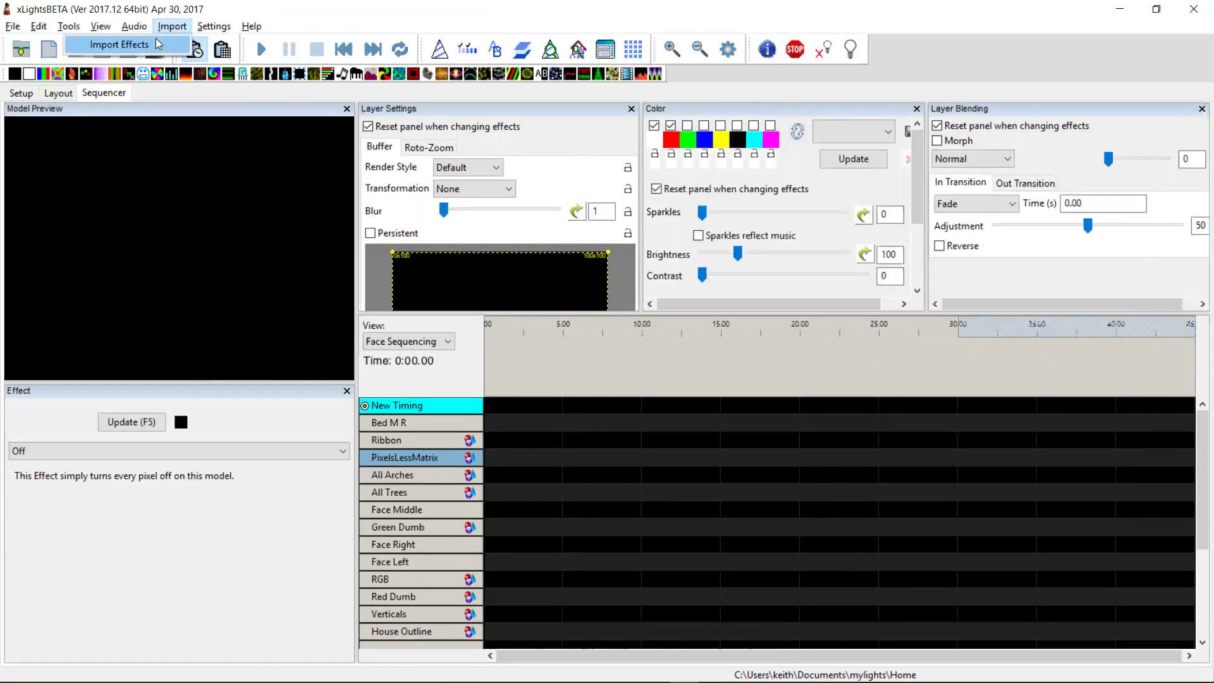
{"action": "left_click", "coordinate": [152, 43]}
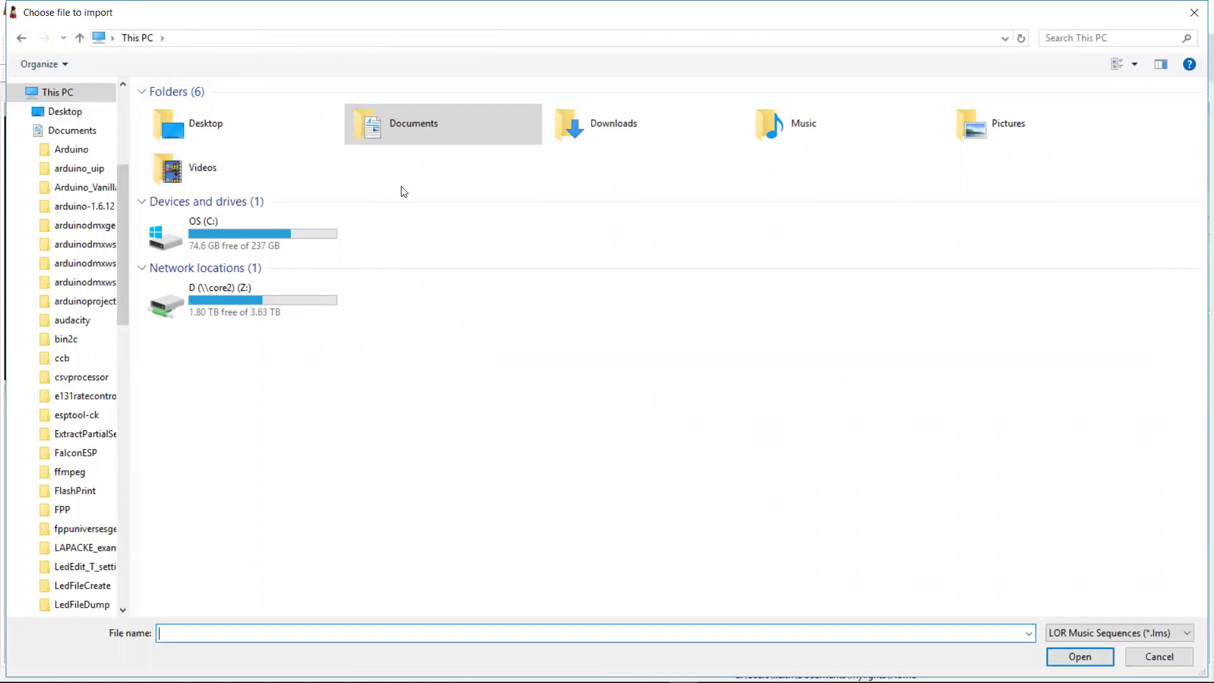
Browse to mylights\Home\Imported\Lilia\Santa Claus folder and filter for xLights Sequence (*.xml)
{"action": "double_click", "coordinate": [488, 123]}
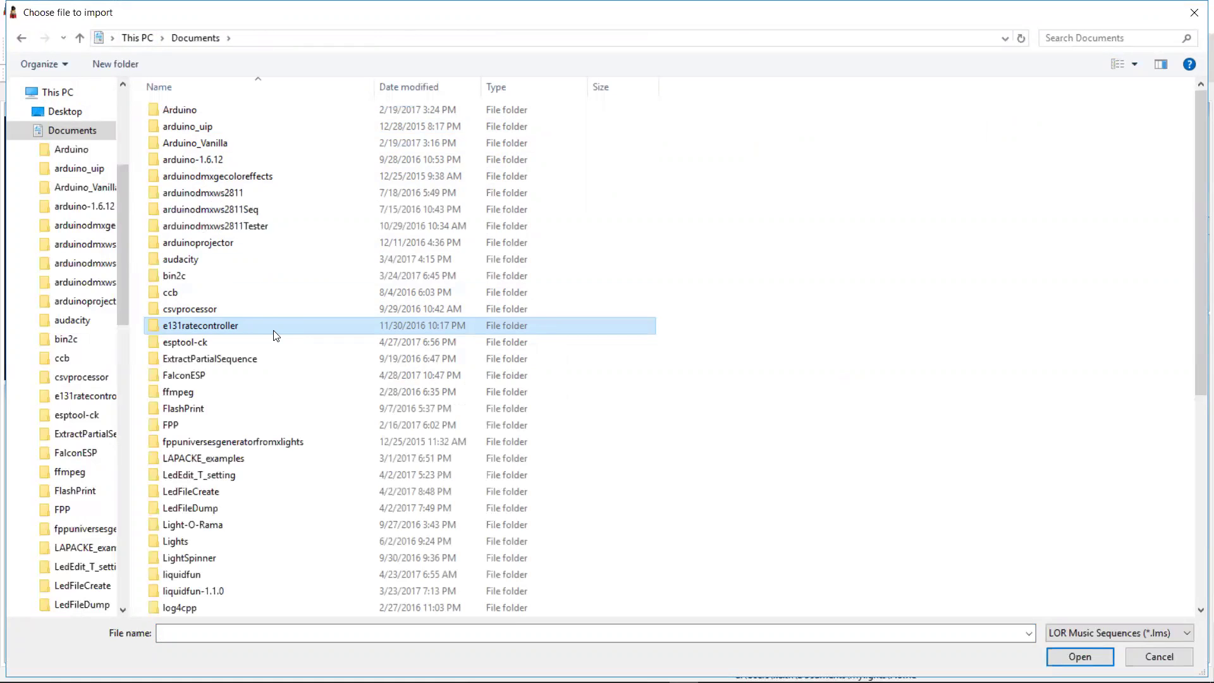
{"action": "key", "text": "m"}
{"action": "key", "text": "Down"}
{"action": "key", "text": "Down"}
{"action": "key", "text": "Down"}
{"action": "key", "text": "Down"}
{"action": "key", "text": "Return"}
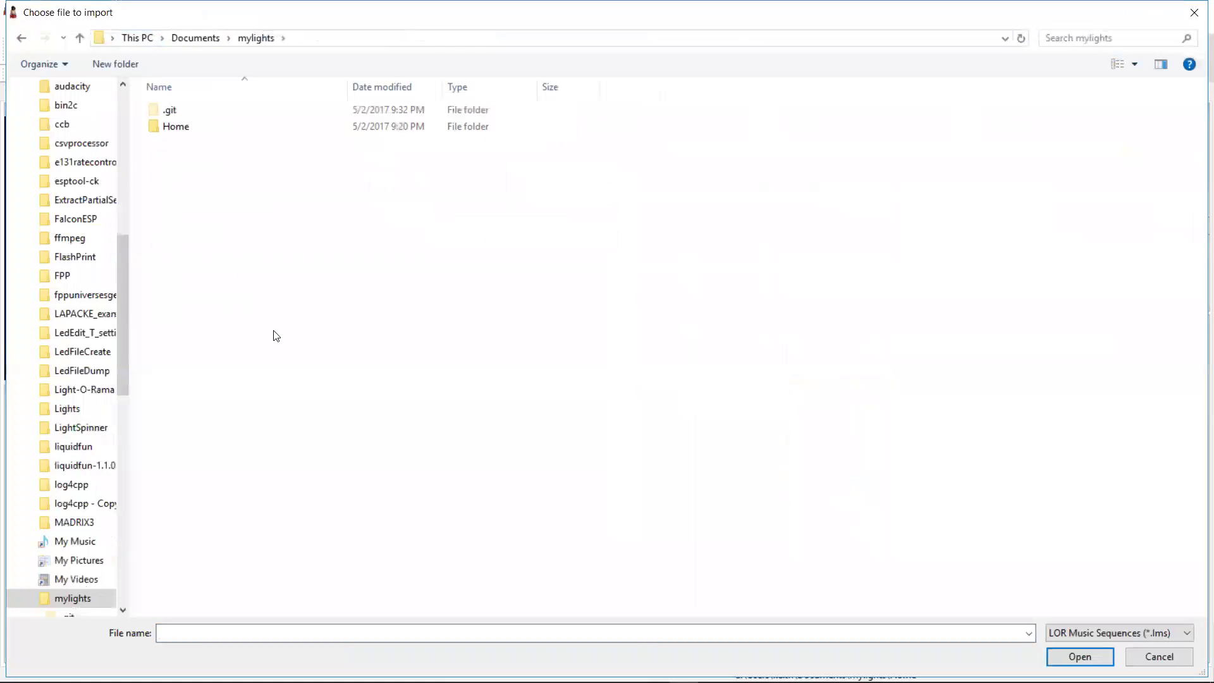
{"action": "key", "text": "h"}
{"action": "key", "text": "Return"}
{"action": "key", "text": "b"}
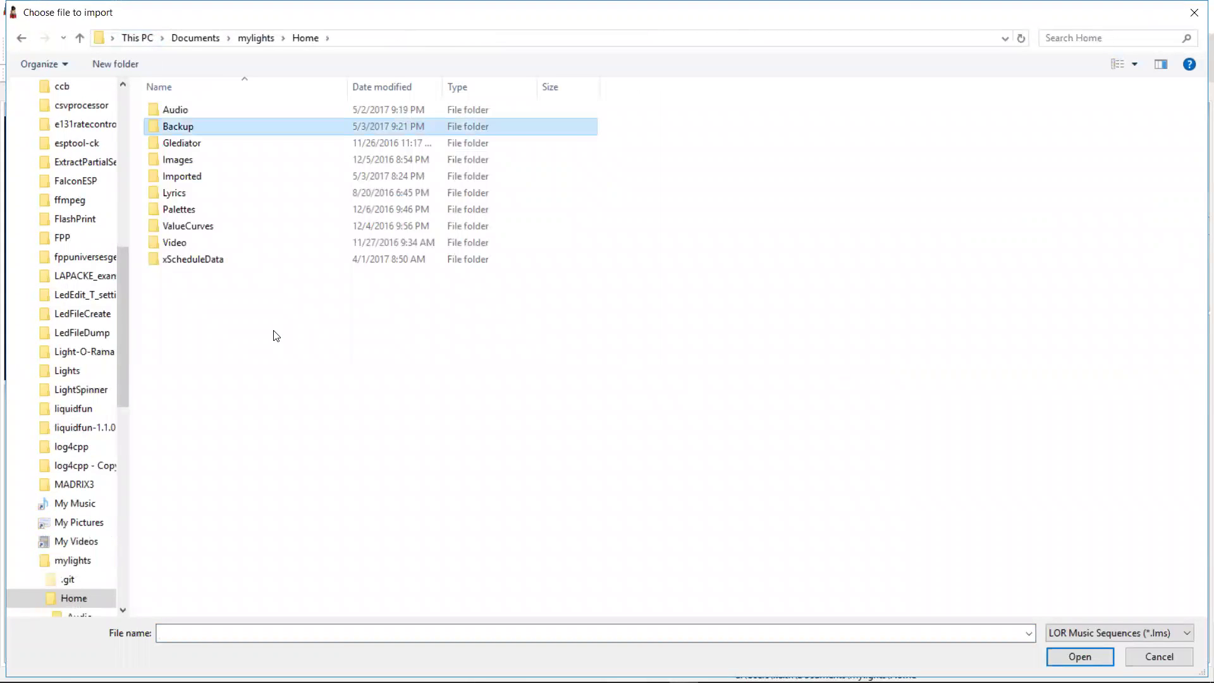
{"action": "left_click", "coordinate": [198, 179]}
{"action": "double_click", "coordinate": [198, 179]}
{"action": "double_click", "coordinate": [189, 130]}
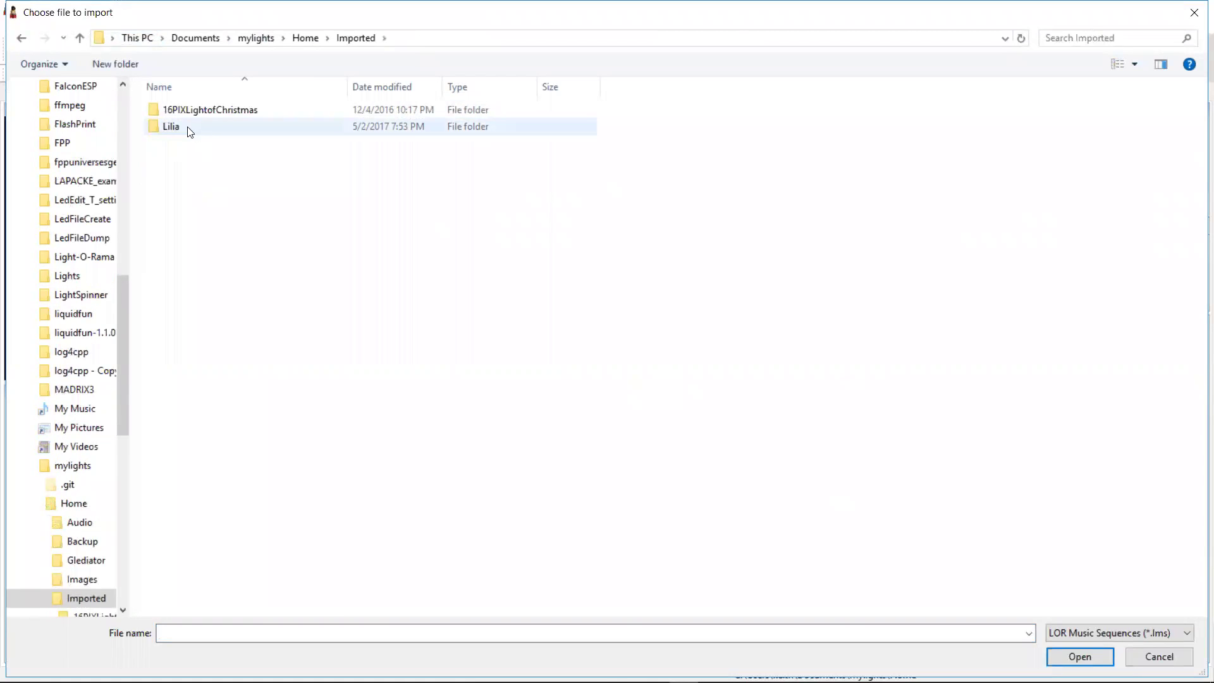
{"action": "double_click", "coordinate": [217, 109]}
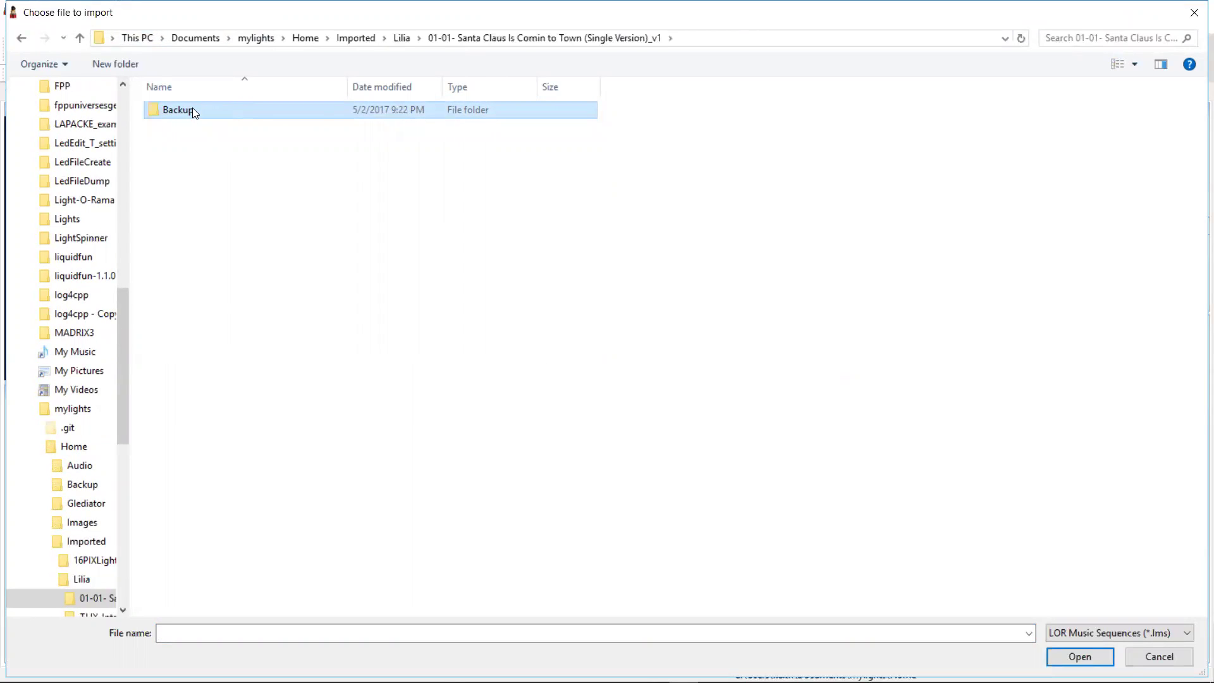
{"action": "left_click", "coordinate": [1059, 633]}
{"action": "left_click", "coordinate": [1100, 572]}
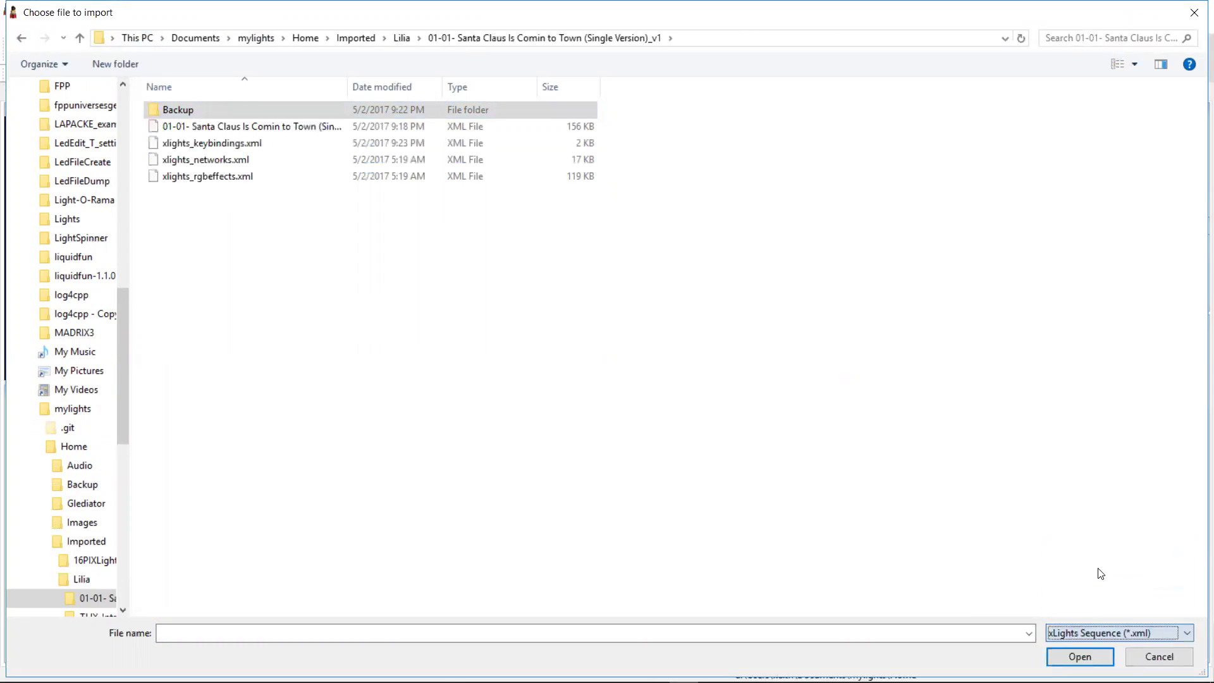
Load the Santa Claus (Single Version)_v1.xml file and map TREE1 onto the Tree model
{"action": "double_click", "coordinate": [262, 126]}
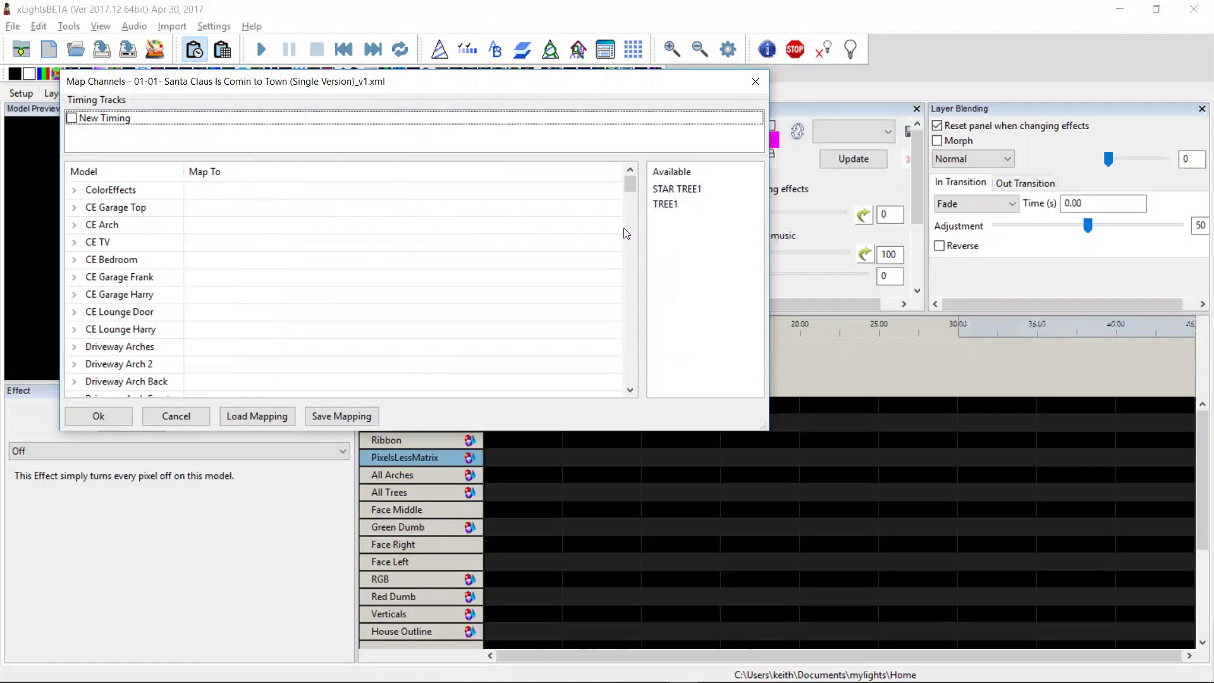
{"action": "left_click", "coordinate": [630, 283]}
{"action": "left_click", "coordinate": [630, 283]}
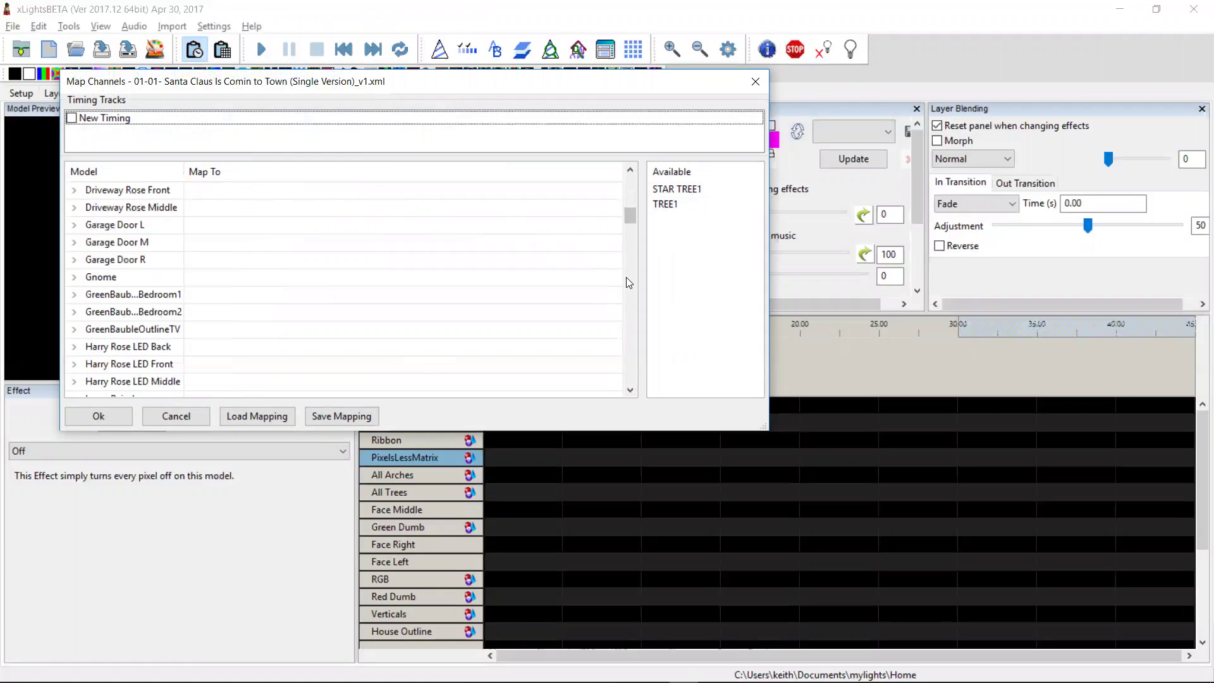
{"action": "left_click", "coordinate": [629, 282]}
{"action": "left_click", "coordinate": [629, 283]}
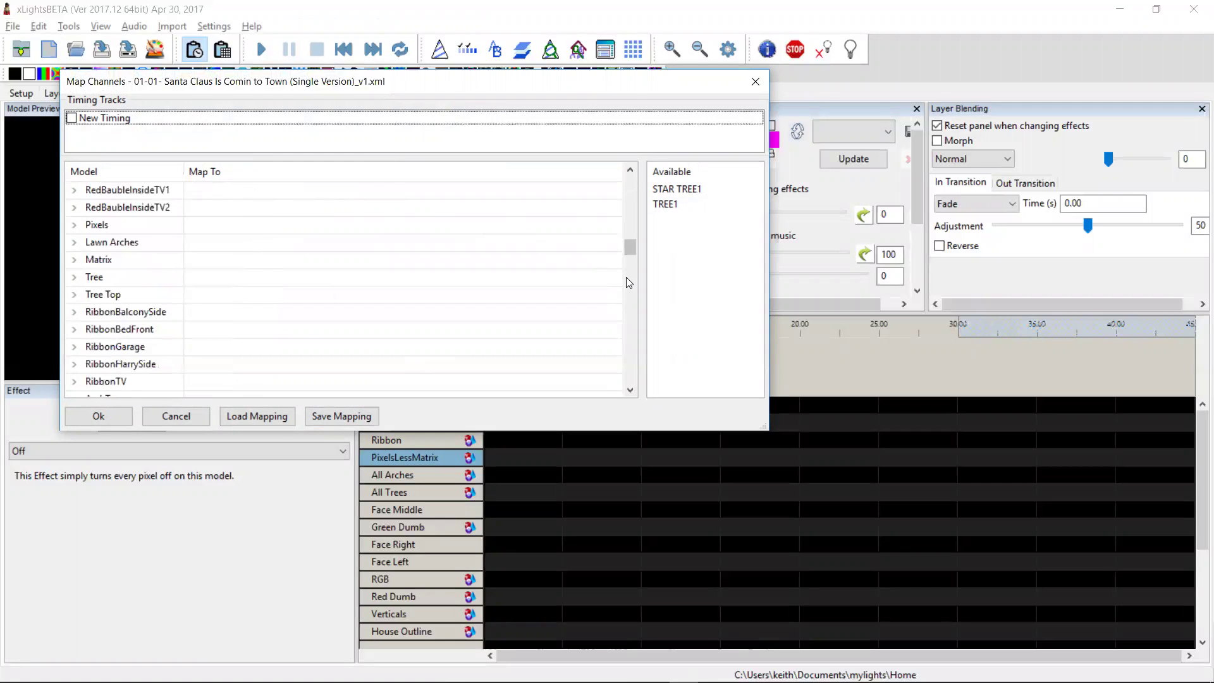
{"action": "left_click", "coordinate": [670, 205]}
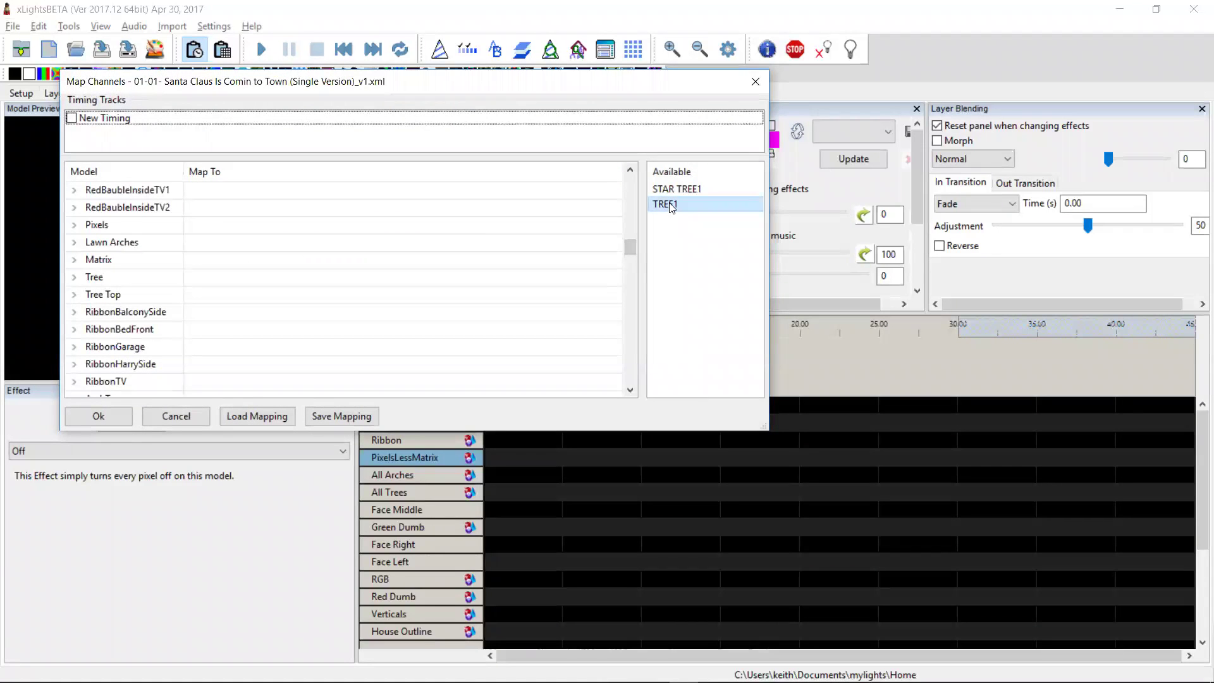
{"action": "left_click_drag", "start_coordinate": [669, 208], "coordinate": [389, 278]}
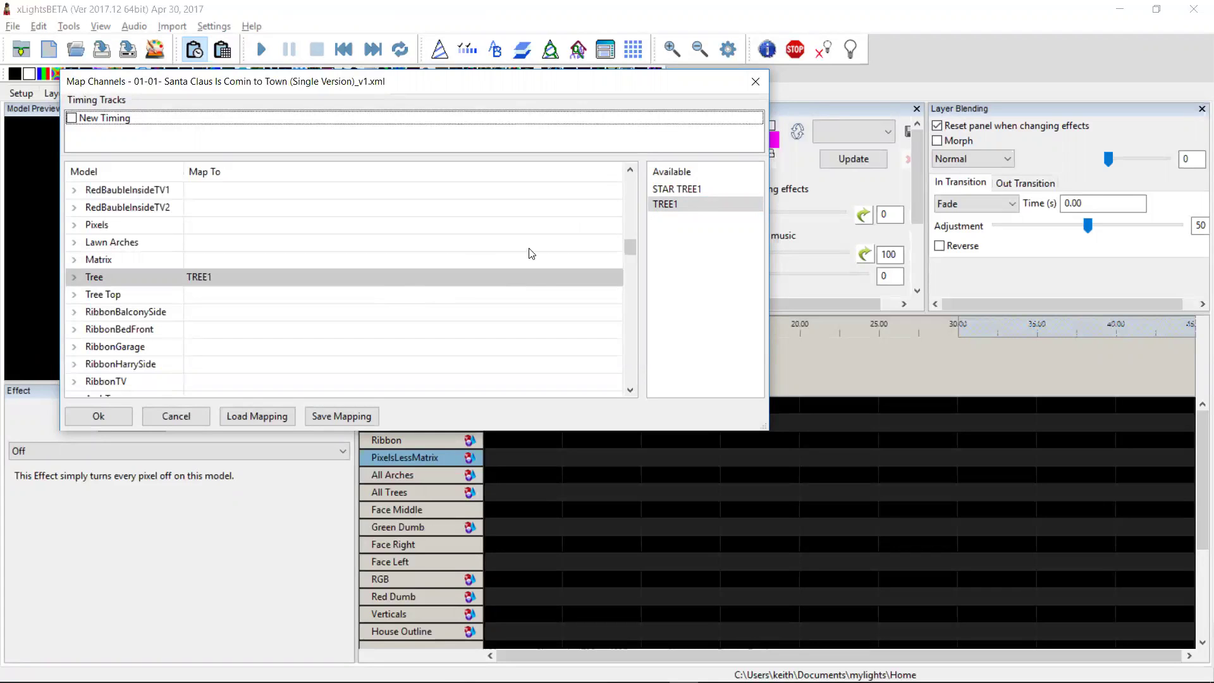
Try TREE1 on Tree Top and RibbonBalconySide, remove those, and remap it onto Tree
{"action": "double_click", "coordinate": [289, 293]}
{"action": "left_click", "coordinate": [293, 316]}
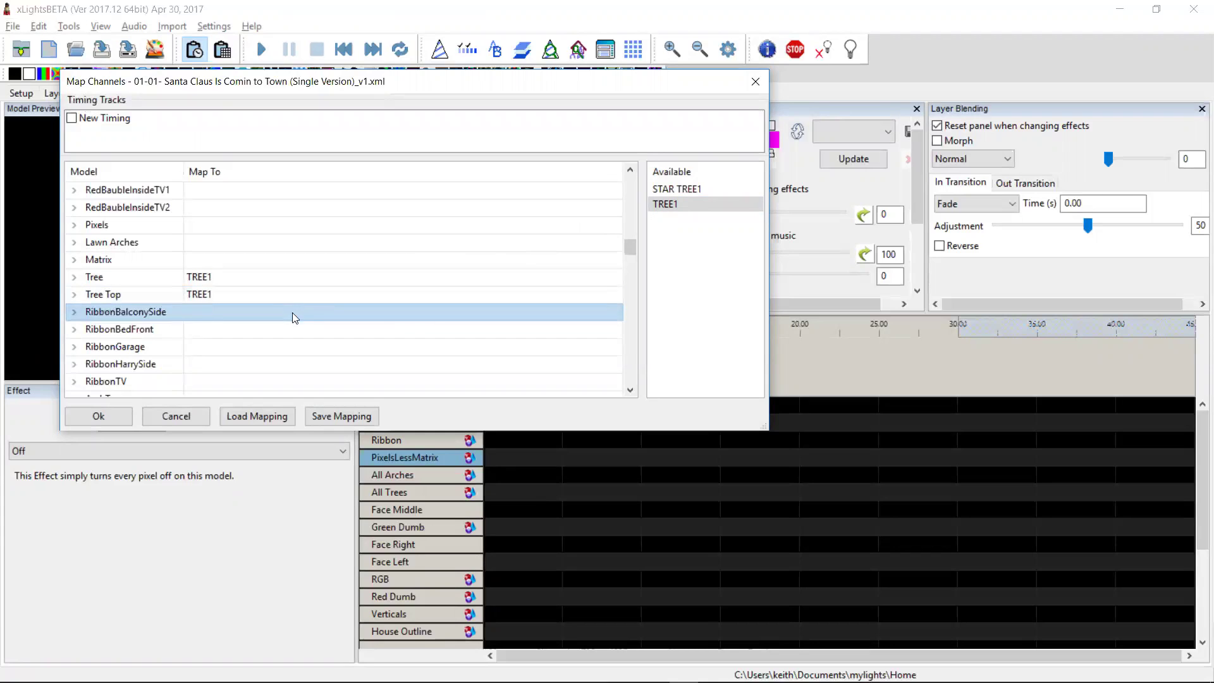
{"action": "double_click", "coordinate": [357, 311]}
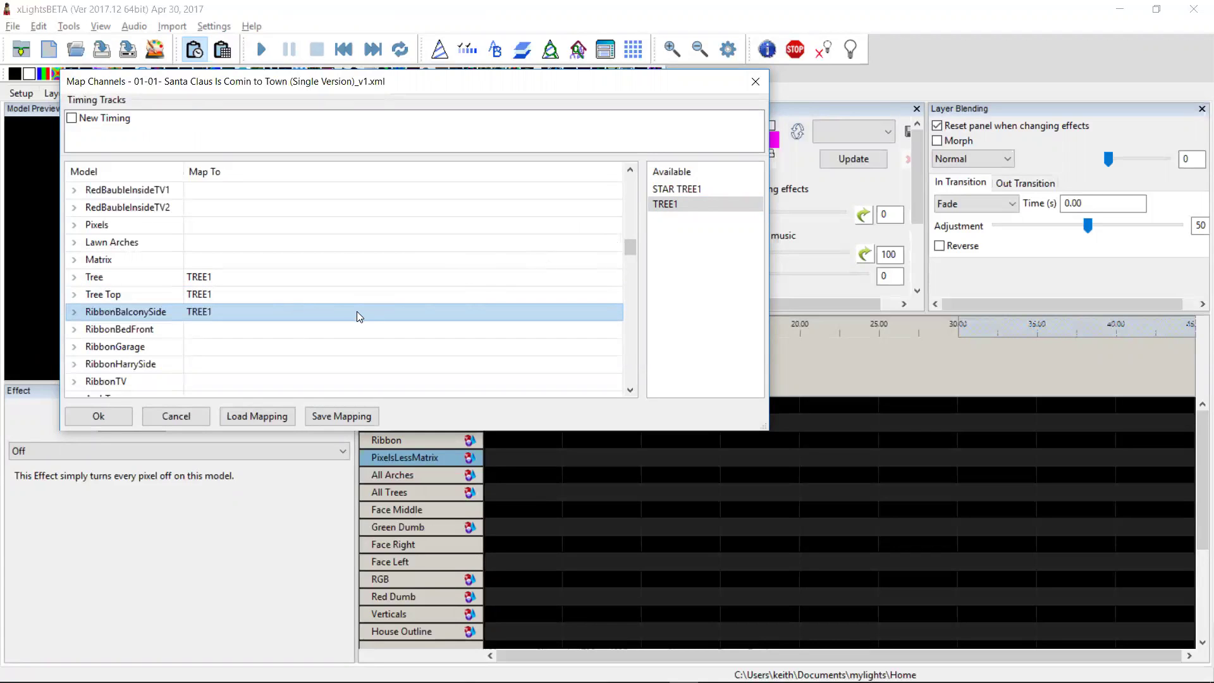
{"action": "double_click", "coordinate": [320, 297]}
{"action": "double_click", "coordinate": [305, 313]}
{"action": "left_click", "coordinate": [299, 281]}
{"action": "left_click_drag", "start_coordinate": [299, 280], "coordinate": [683, 254]}
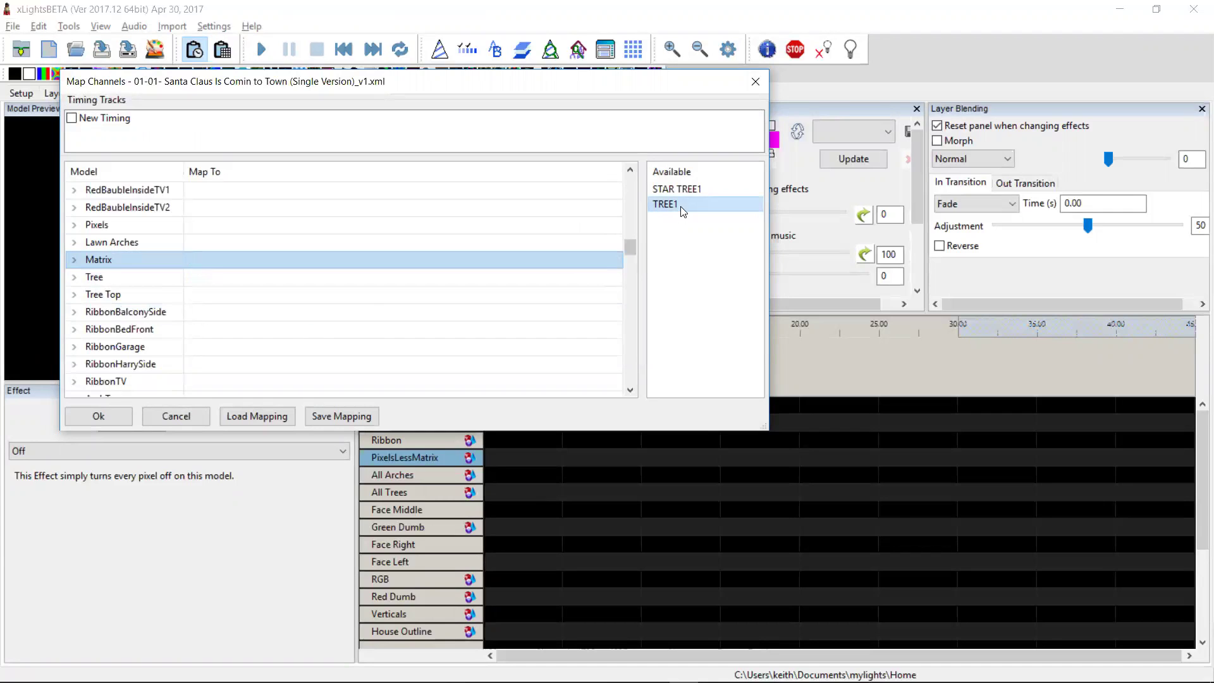
{"action": "left_click_drag", "start_coordinate": [683, 212], "coordinate": [368, 282]}
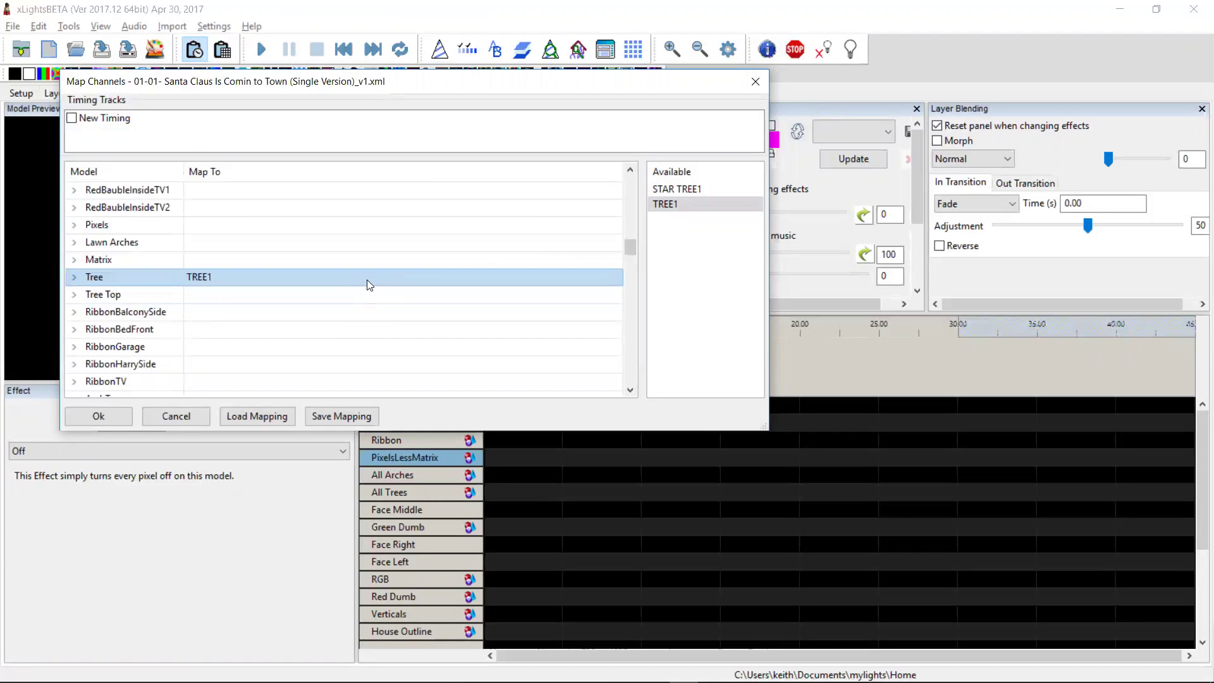
{"action": "left_click_drag", "start_coordinate": [632, 248], "coordinate": [653, 297]}
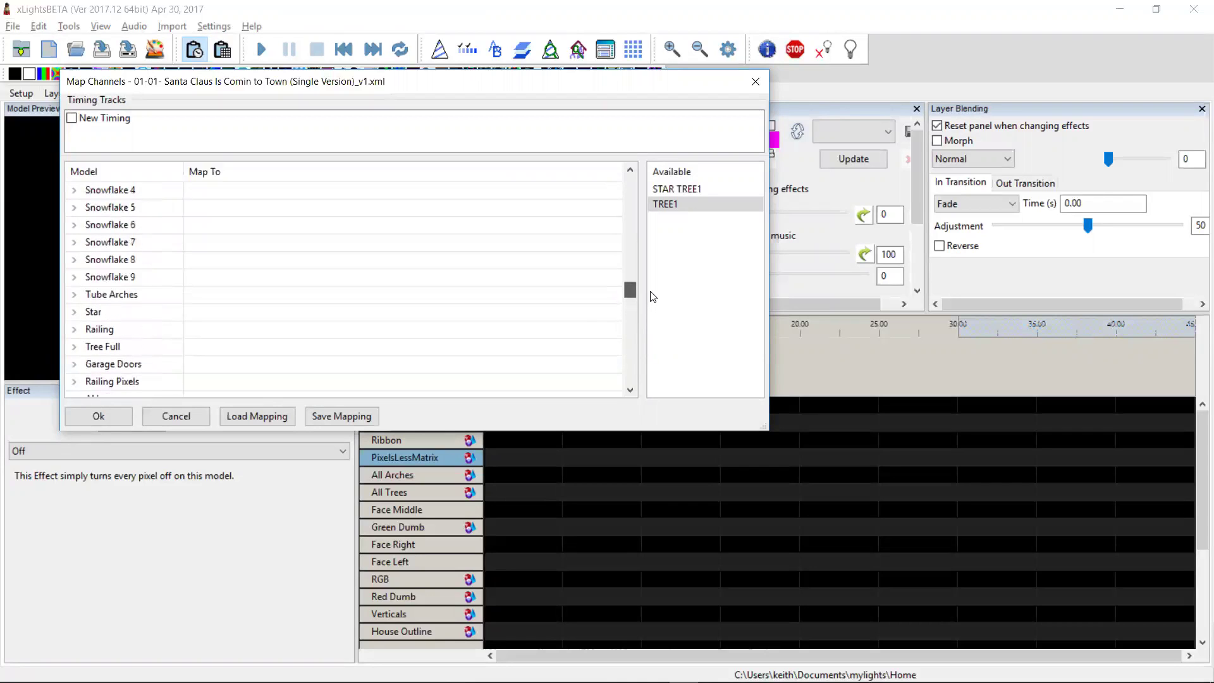
Map STAR TREE1 onto the Star model and run the import with Ok
{"action": "left_click", "coordinate": [696, 190]}
{"action": "left_click_drag", "start_coordinate": [694, 187], "coordinate": [286, 316]}
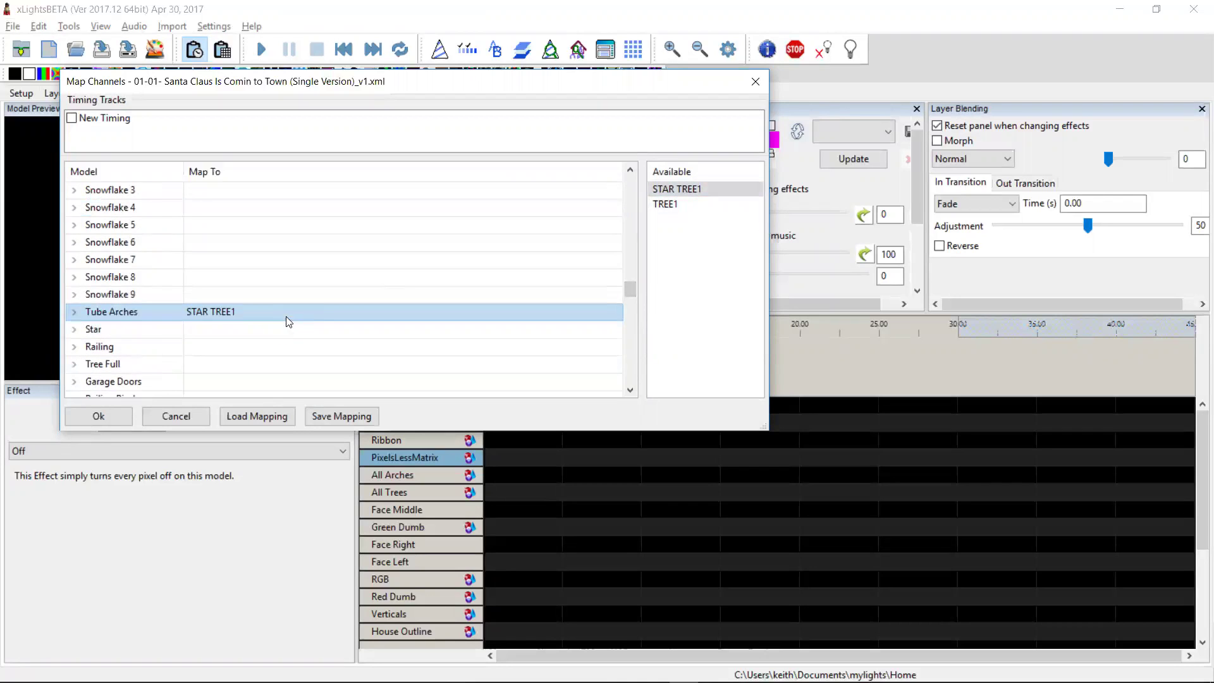
{"action": "left_click", "coordinate": [226, 329]}
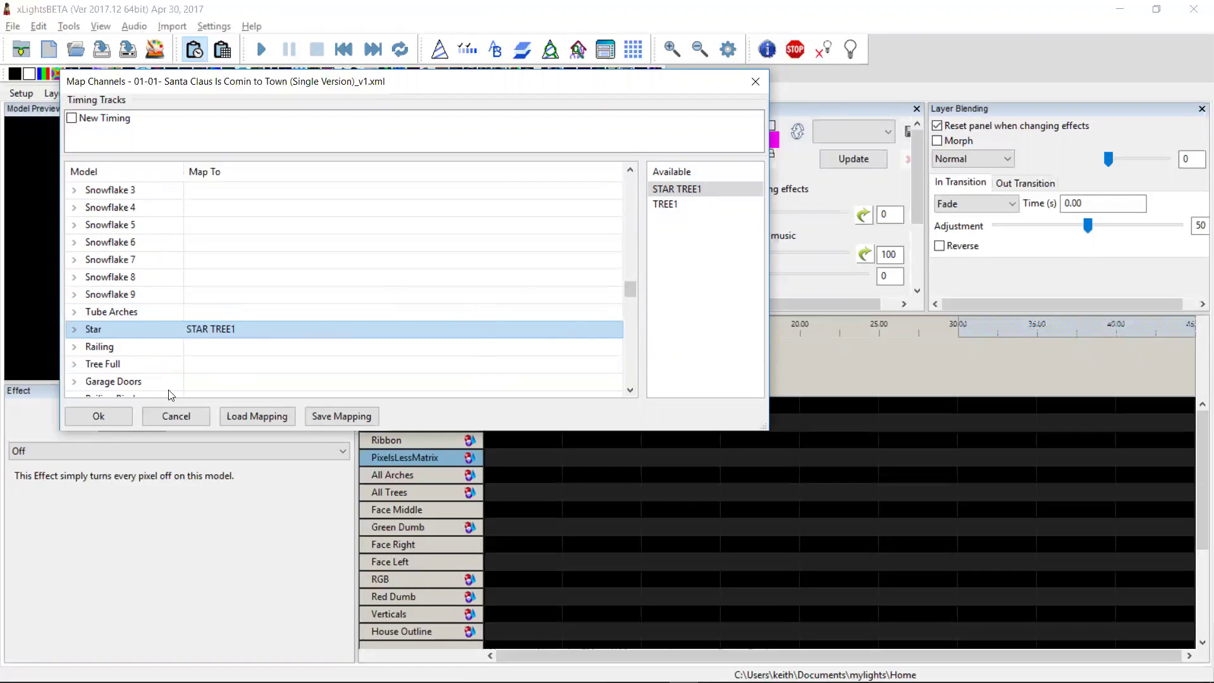
{"action": "left_click", "coordinate": [95, 418]}
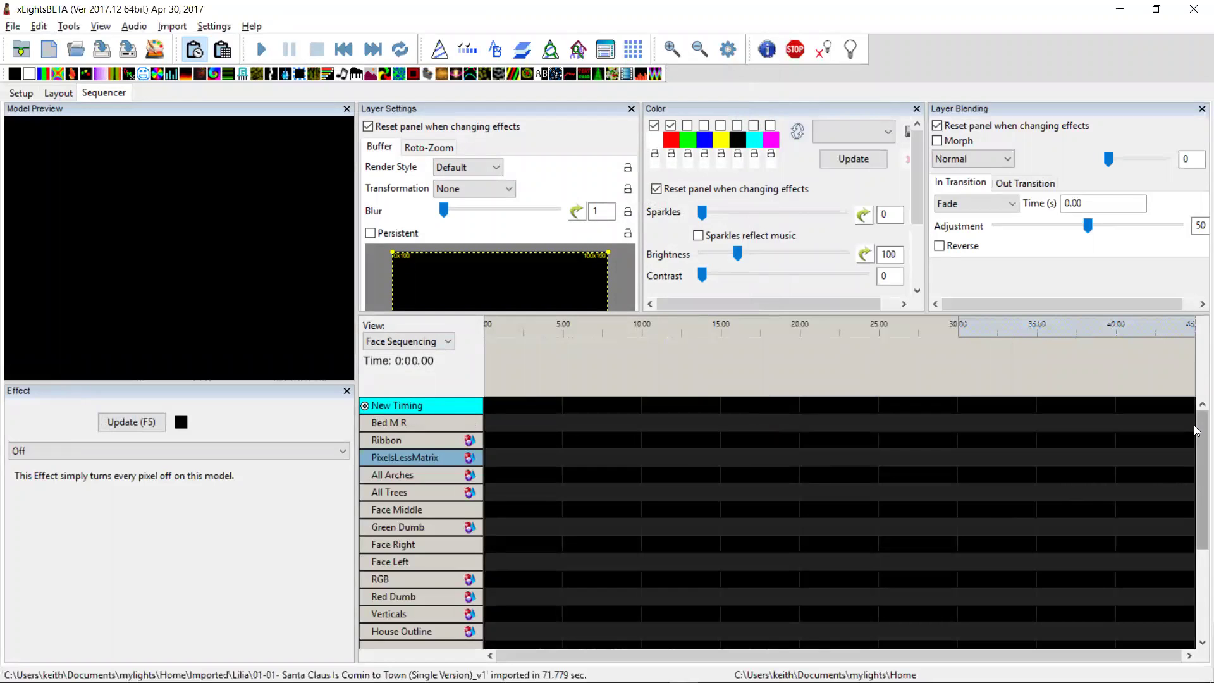
Switch the sequencer to Master View to see the imported effects on the Tree rows
{"action": "scroll", "coordinate": [1197, 433], "scroll_direction": "down", "scroll_amount": 5}
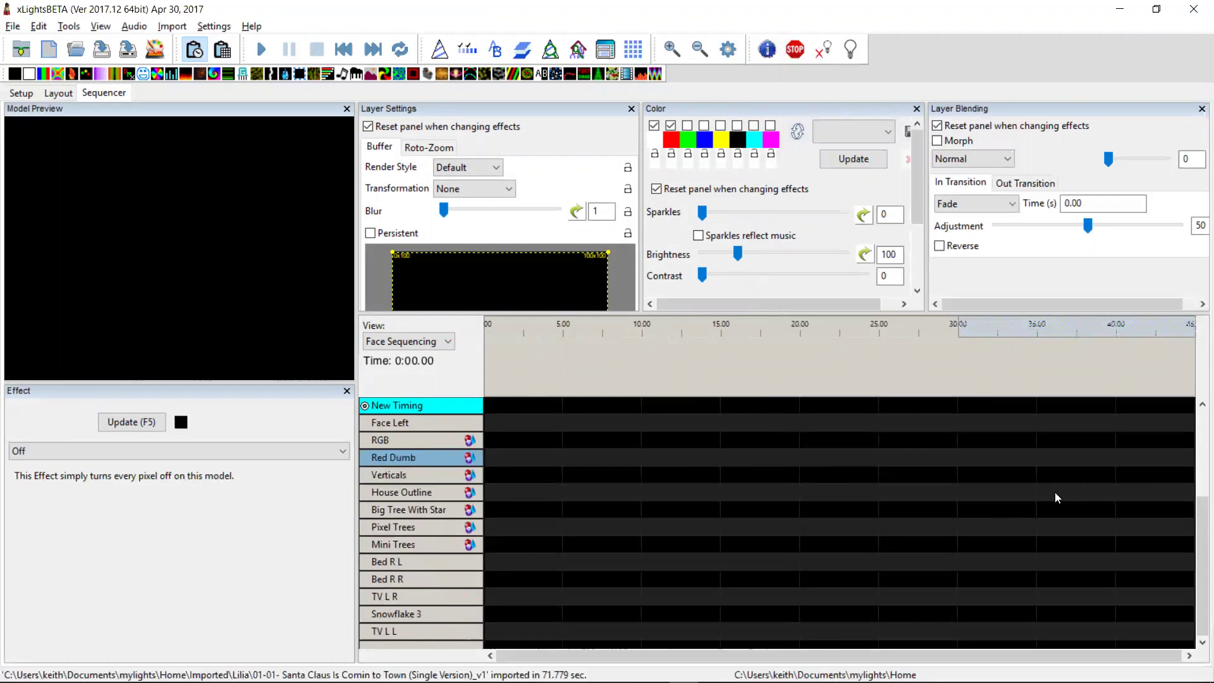
{"action": "left_click", "coordinate": [417, 344]}
{"action": "left_click", "coordinate": [417, 355]}
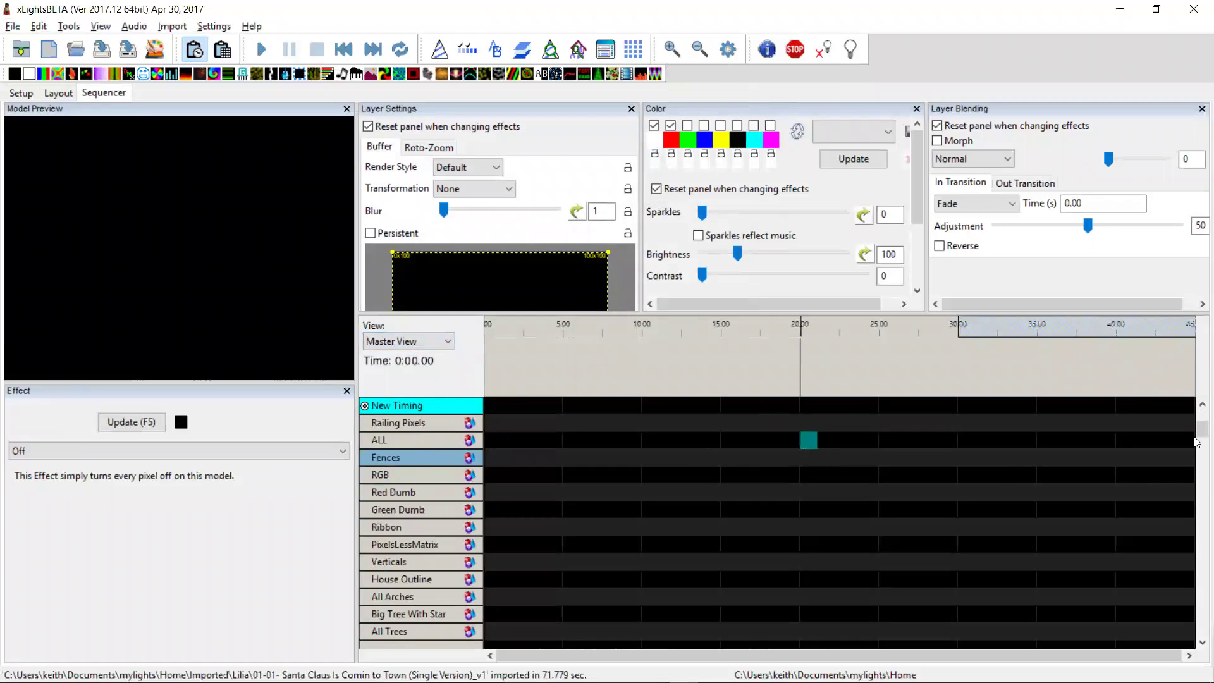
{"action": "left_click_drag", "start_coordinate": [1197, 436], "coordinate": [1197, 590]}
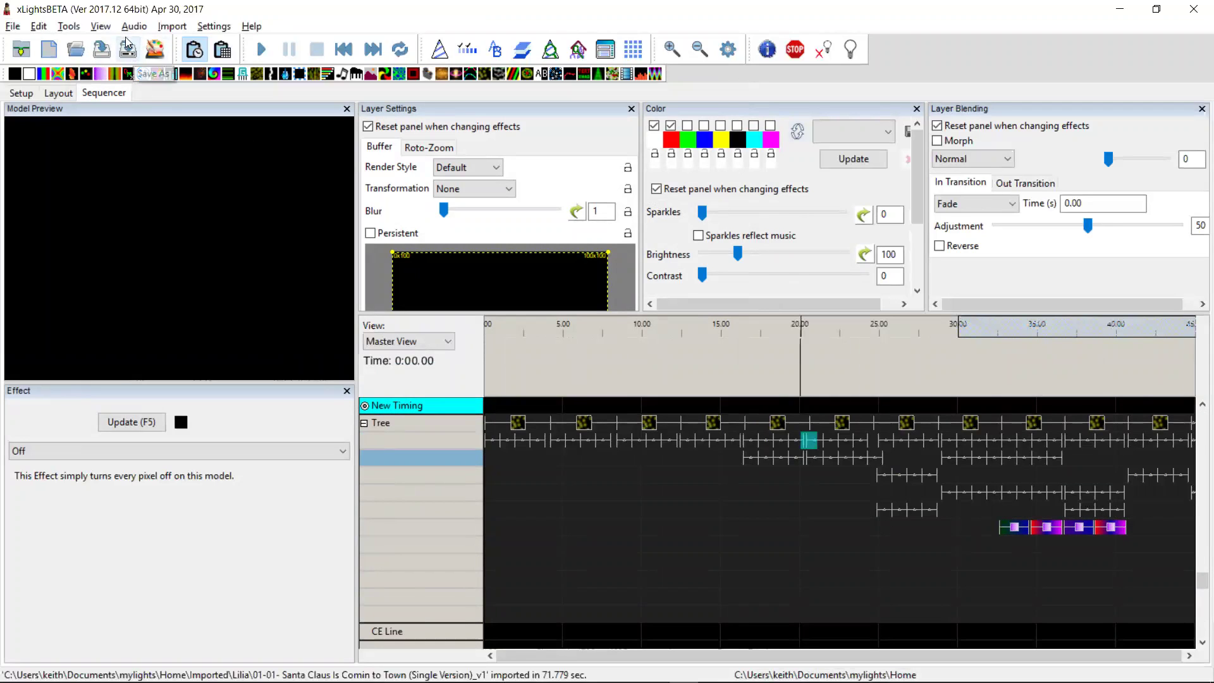
Launch Import Effects and browse up to Imported\16PIXLightofChristmas
{"action": "left_click", "coordinate": [159, 31]}
{"action": "left_click", "coordinate": [161, 43]}
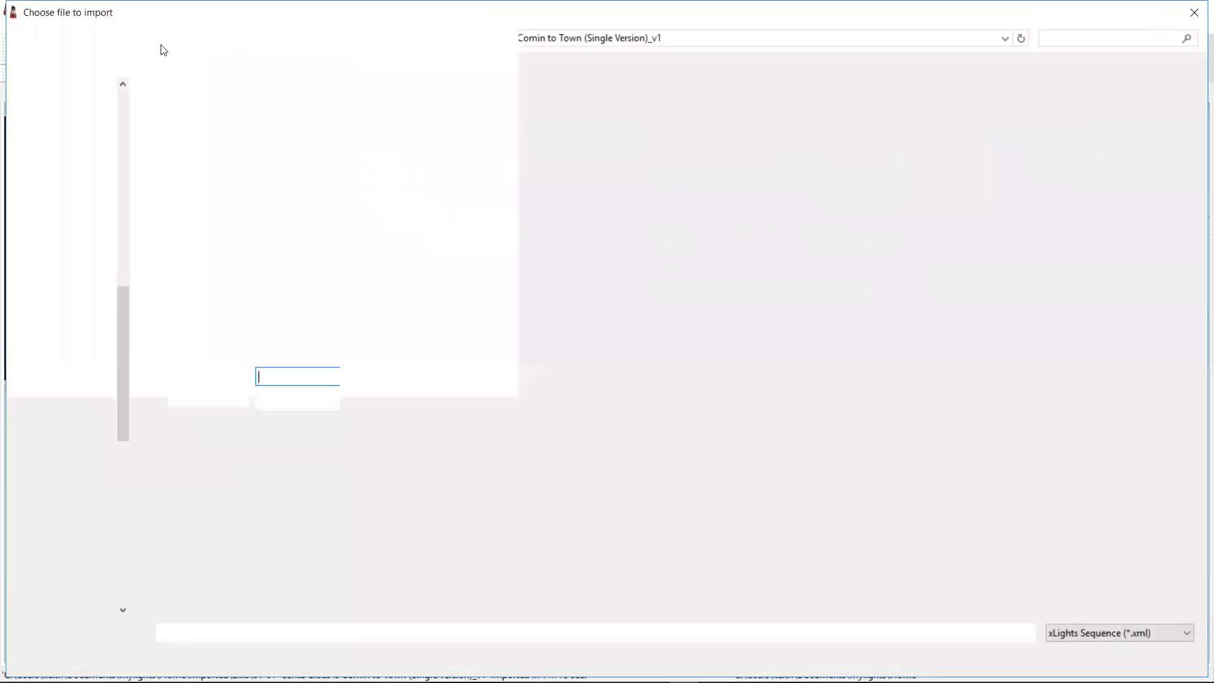
{"action": "left_click", "coordinate": [269, 243]}
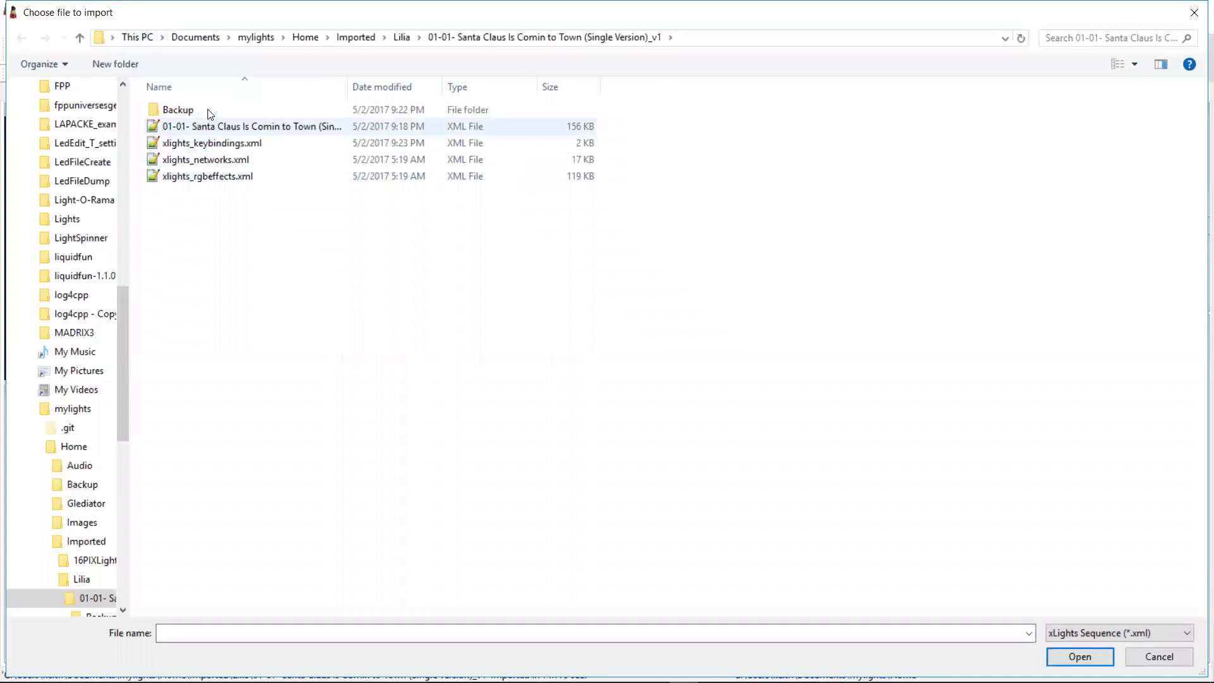
{"action": "left_click", "coordinate": [398, 38]}
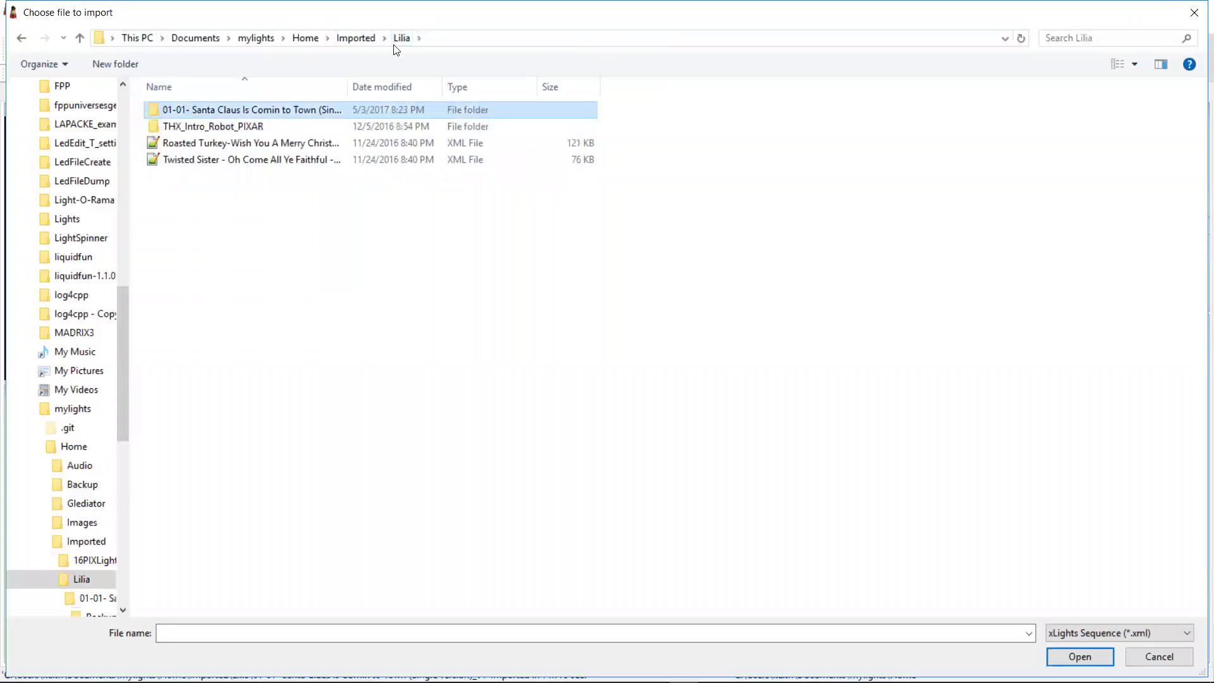
{"action": "left_click", "coordinate": [355, 38]}
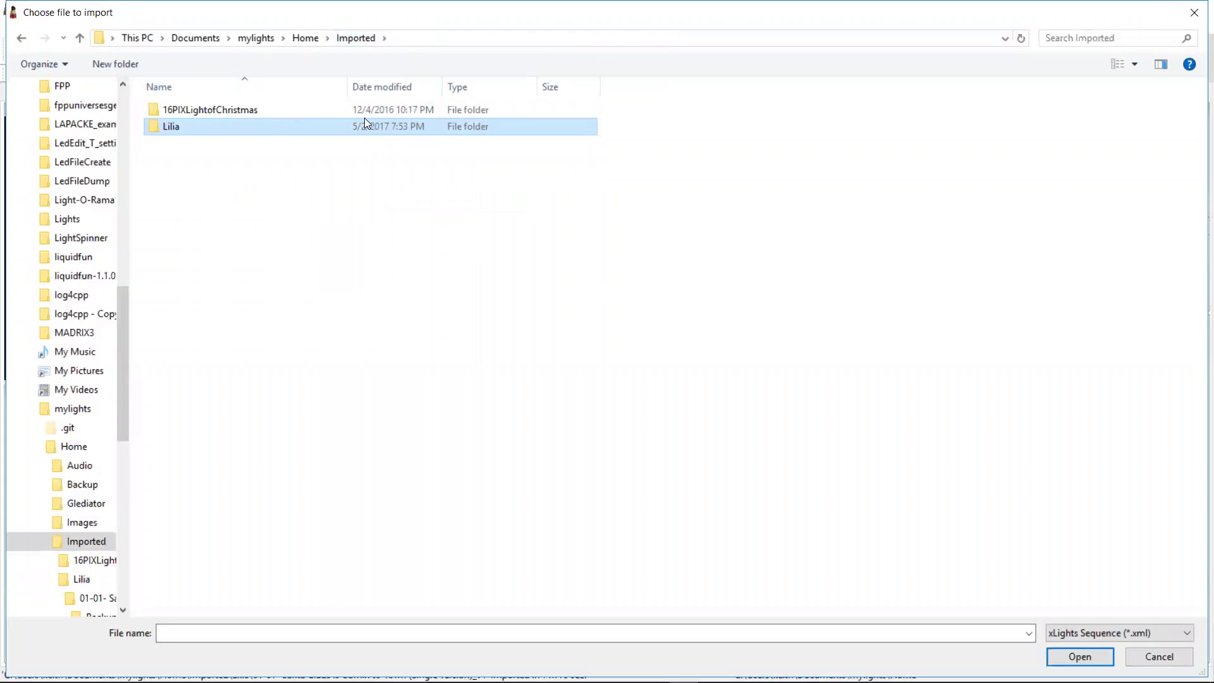
{"action": "double_click", "coordinate": [361, 110]}
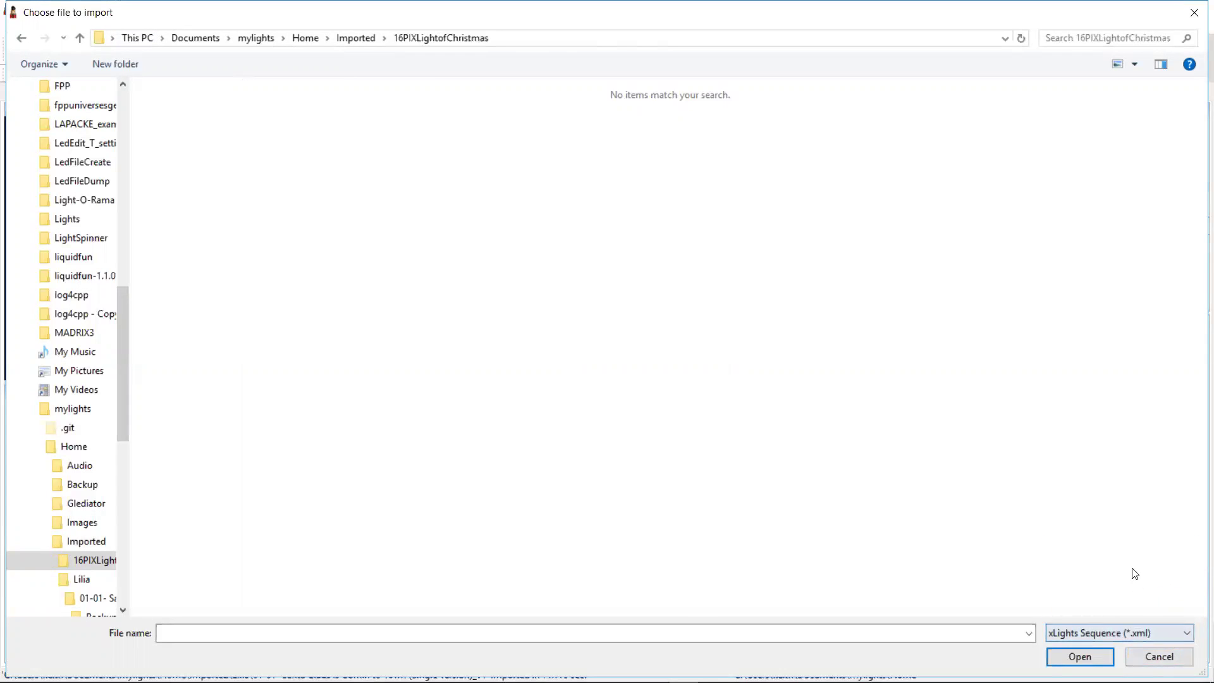
Filter for LOR Music Sequences (*.lms) and open 16 Ribbon Pixel Tree-Light of Christmas.lms
{"action": "left_click", "coordinate": [1102, 627]}
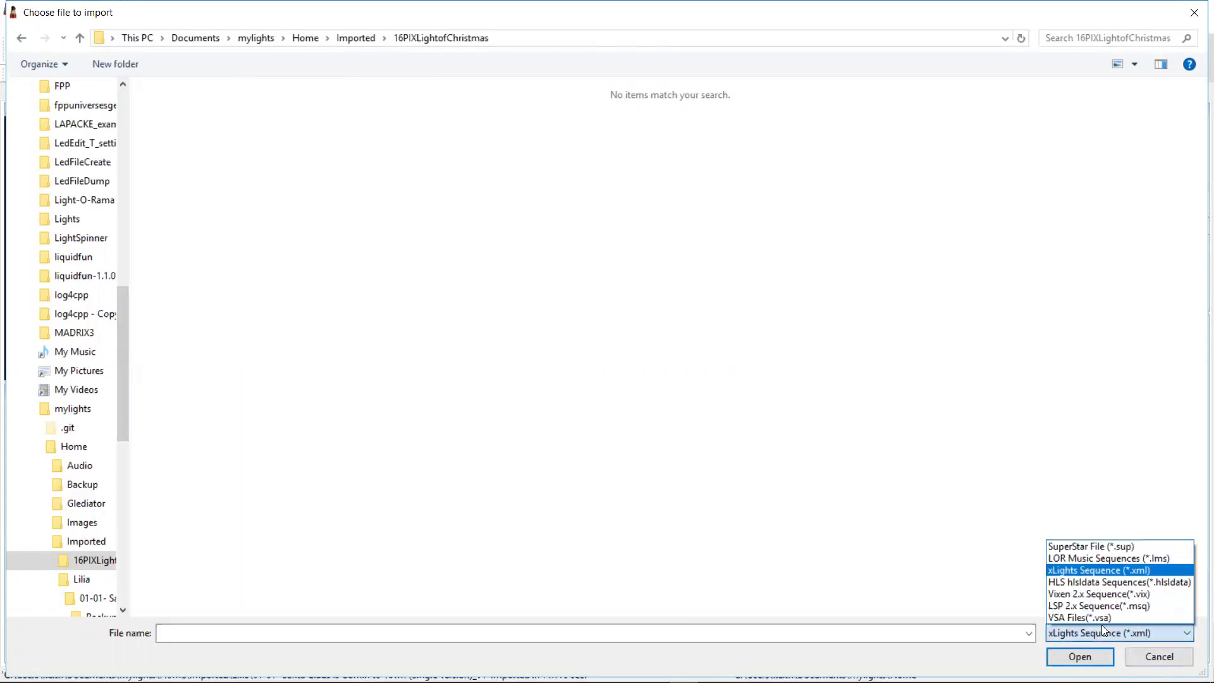
{"action": "left_click", "coordinate": [1125, 560]}
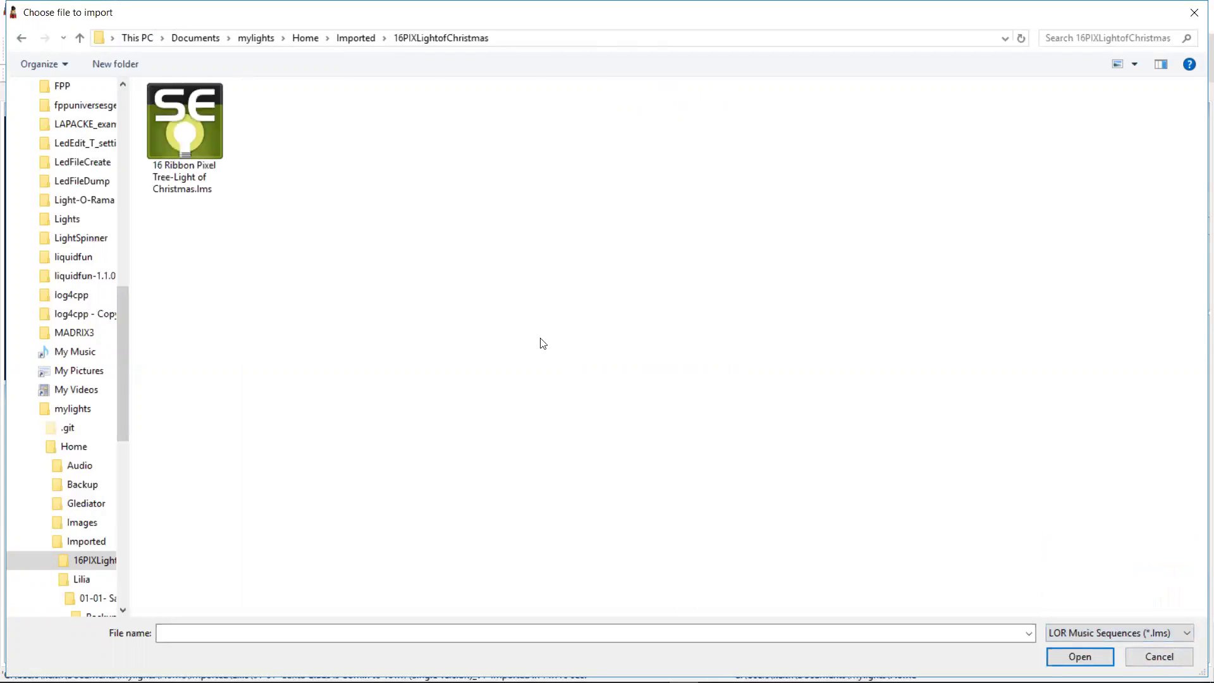
{"action": "double_click", "coordinate": [201, 130]}
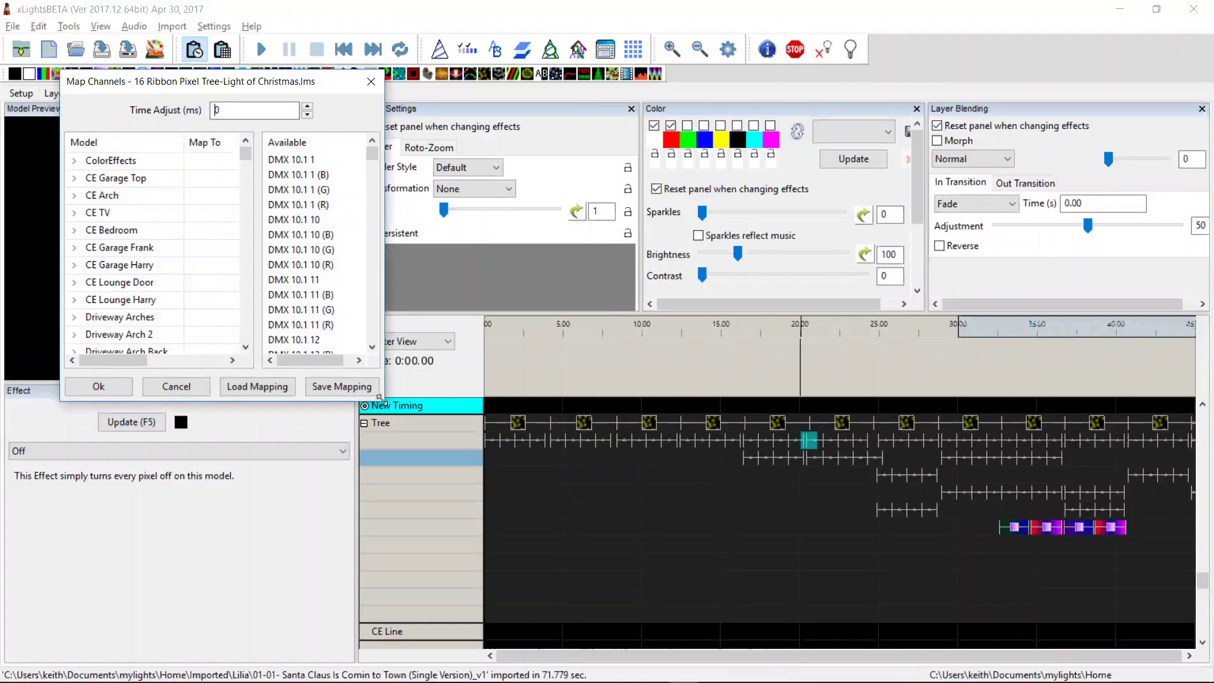
Enlarge the mapping window and map Driveway Arch Front, Arch 4, Arch 3 to DMX 6.1 8, 7.1 14, 7.1 15
{"action": "left_click_drag", "start_coordinate": [379, 397], "coordinate": [942, 557]}
{"action": "left_click_drag", "start_coordinate": [933, 153], "coordinate": [942, 406]}
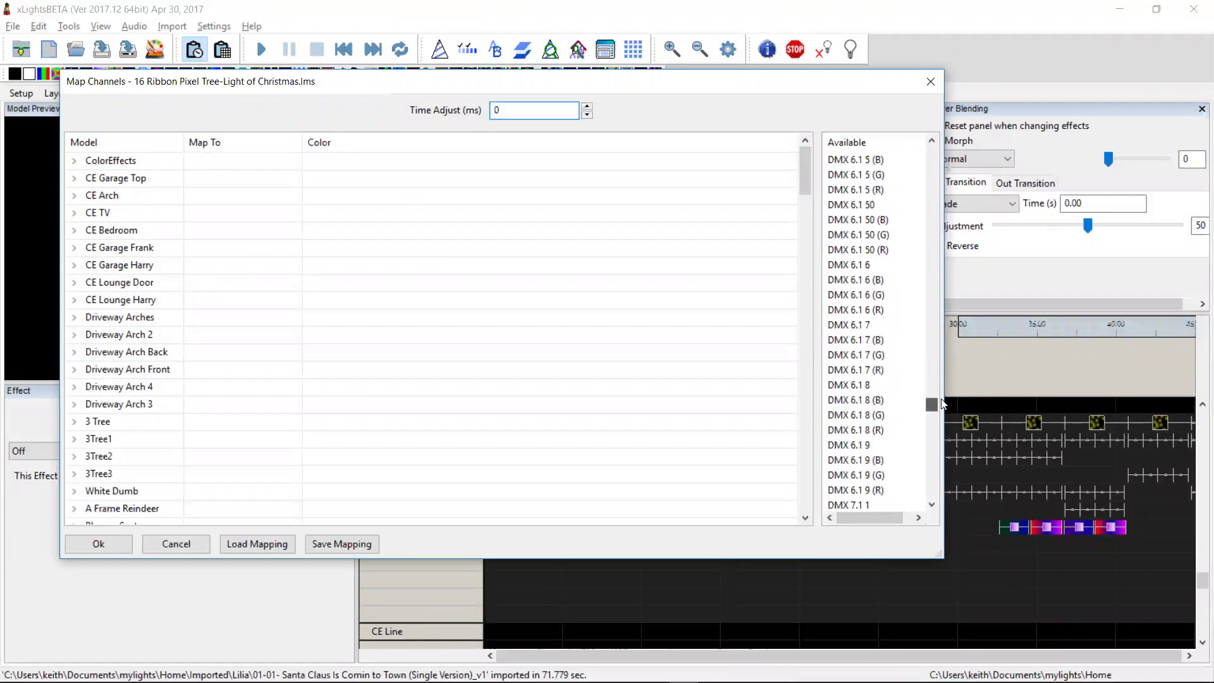
{"action": "left_click_drag", "start_coordinate": [866, 385], "coordinate": [251, 370]}
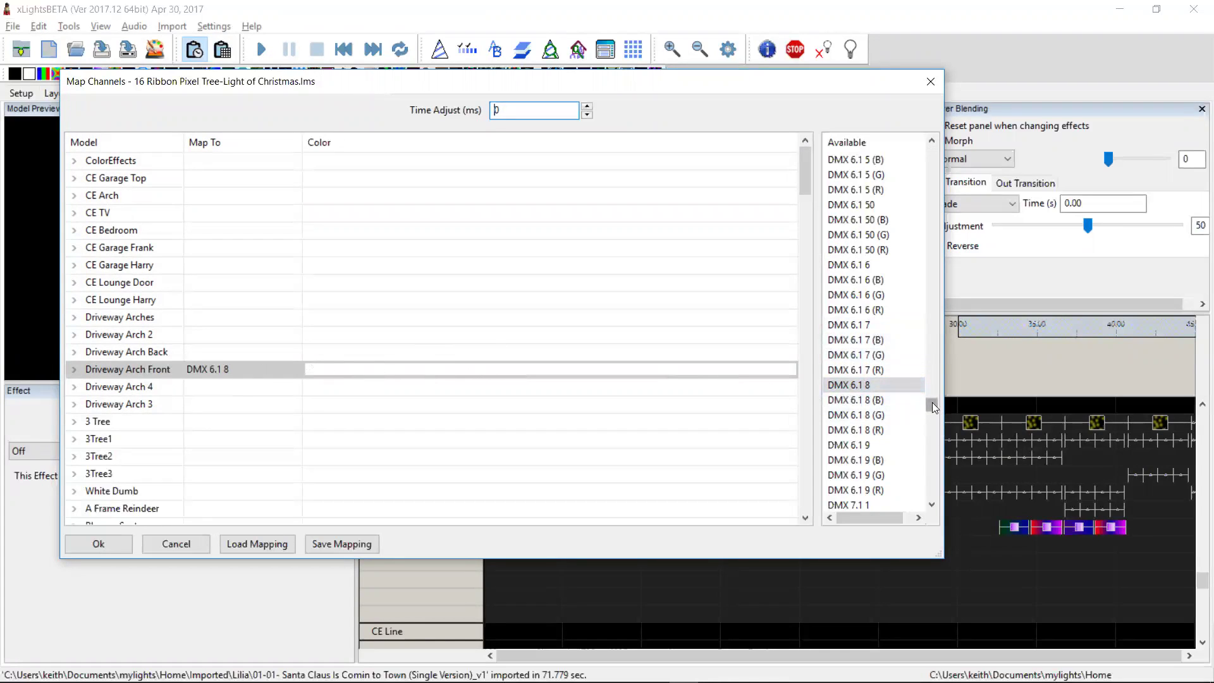
{"action": "left_click_drag", "start_coordinate": [932, 403], "coordinate": [933, 406]}
{"action": "left_click_drag", "start_coordinate": [871, 356], "coordinate": [259, 393]}
{"action": "left_click_drag", "start_coordinate": [850, 416], "coordinate": [279, 415]}
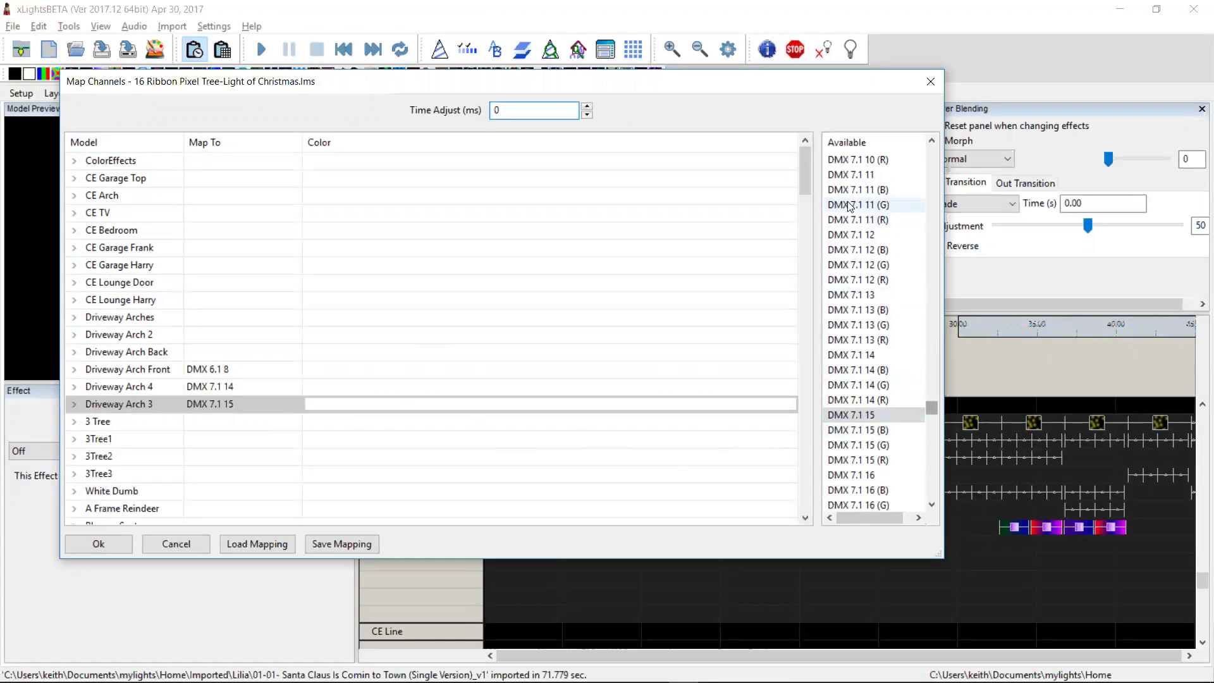
Sort the available channels back to ascending order and map DMX 10.1 1 onto CE TV
{"action": "left_click", "coordinate": [848, 143]}
{"action": "left_click", "coordinate": [849, 143]}
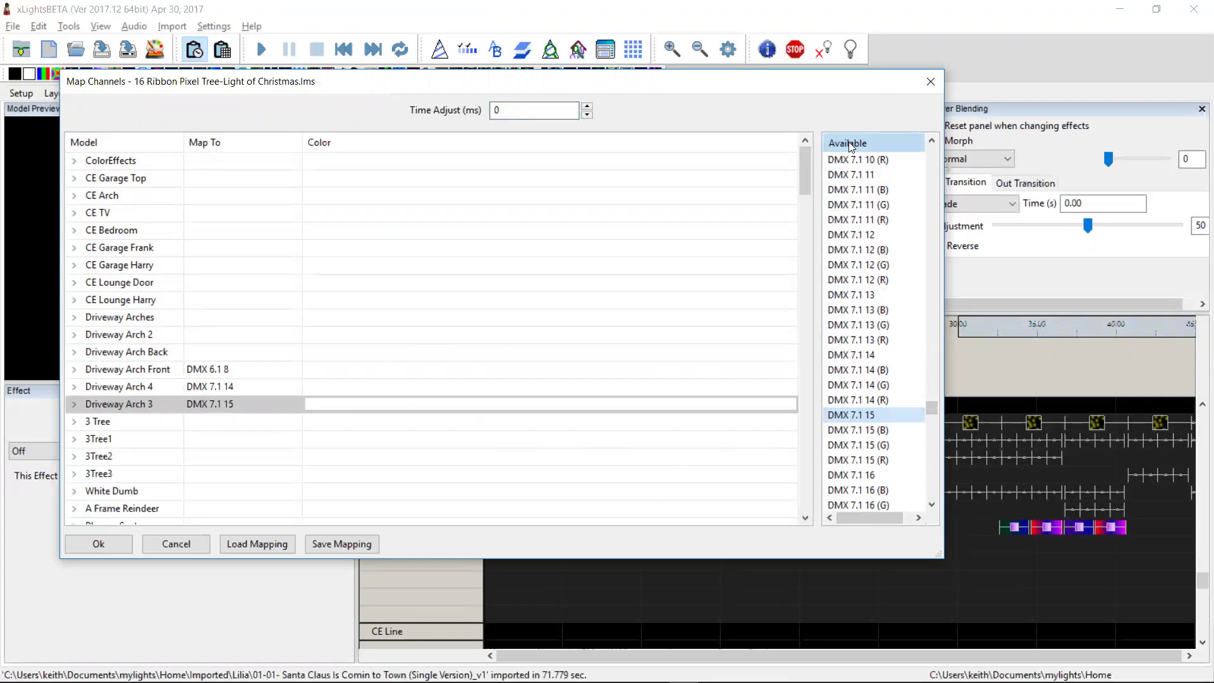
{"action": "left_click", "coordinate": [850, 143]}
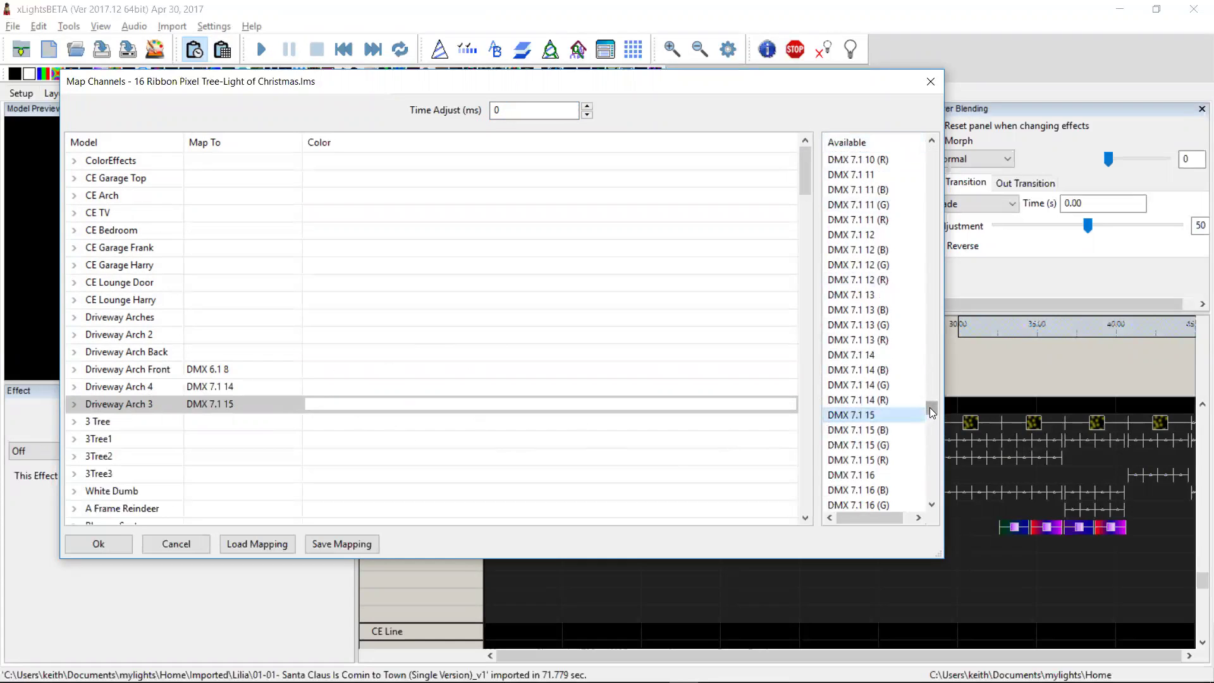
{"action": "left_click_drag", "start_coordinate": [927, 415], "coordinate": [934, 158]}
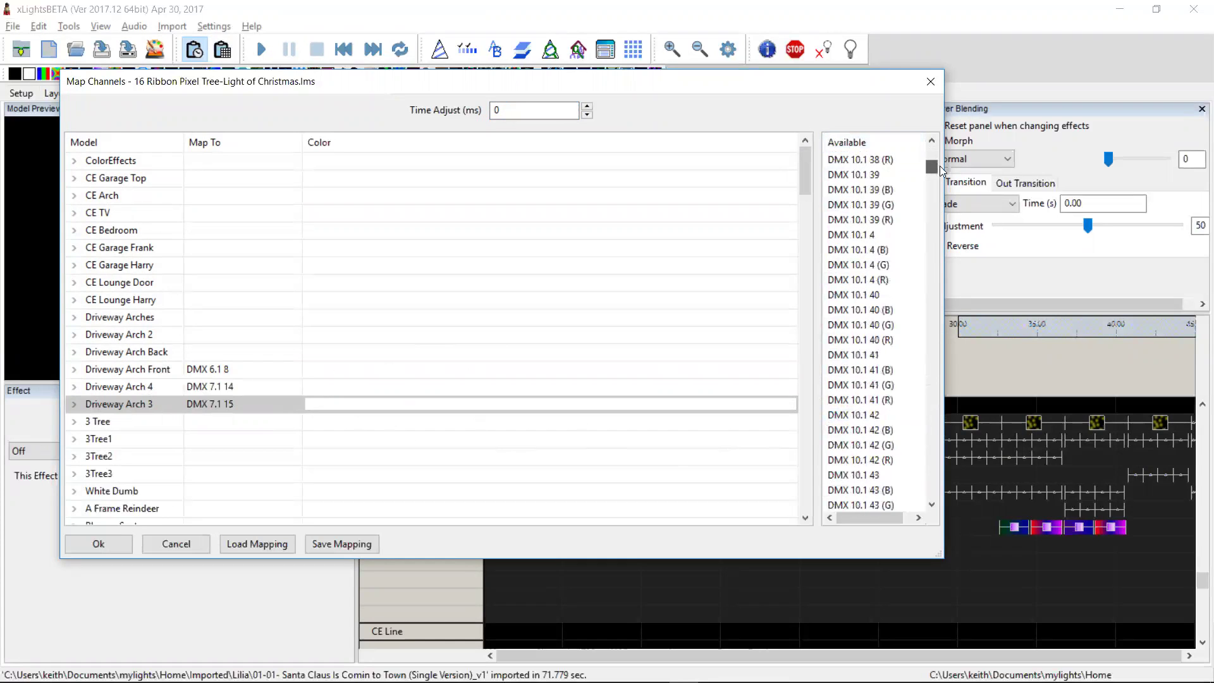
{"action": "left_click_drag", "start_coordinate": [855, 161], "coordinate": [245, 214]}
Redo the CE TV mapping to DMX 10.1 1 and assign it to CE Bedroom, Garage Frank and Garage Harry
{"action": "key", "text": "Delete"}
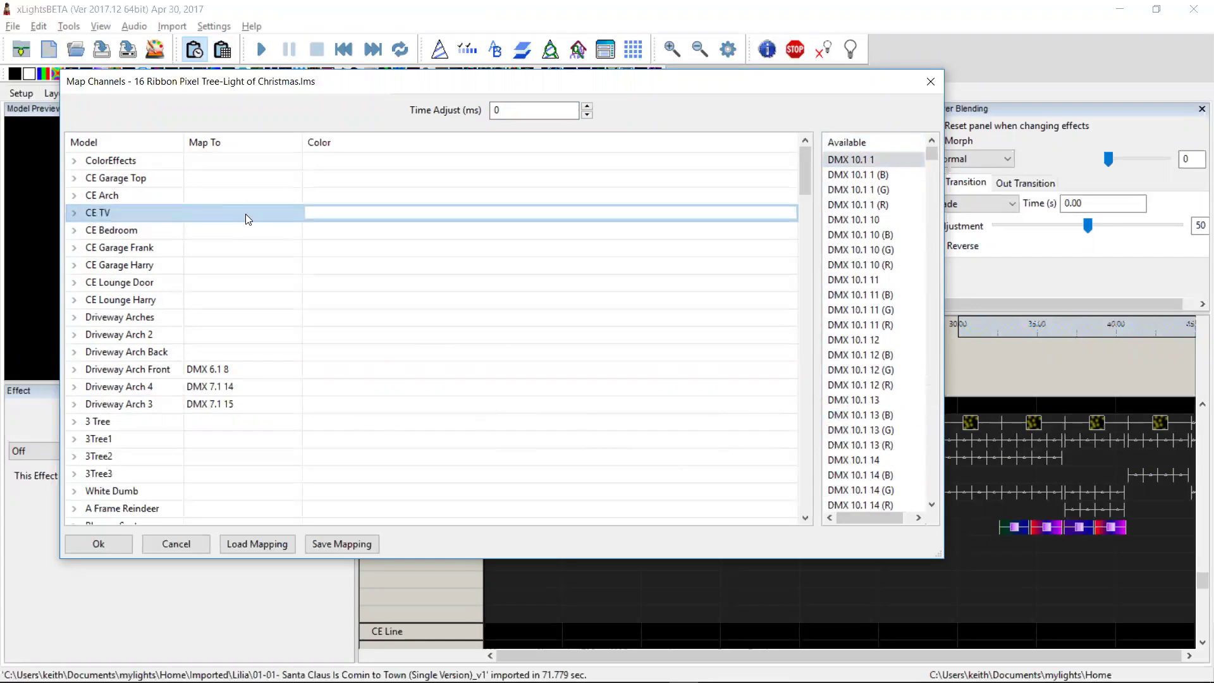
{"action": "left_click_drag", "start_coordinate": [632, 203], "coordinate": [273, 213]}
{"action": "left_click", "coordinate": [255, 231]}
{"action": "left_click", "coordinate": [254, 229]}
{"action": "double_click", "coordinate": [237, 245]}
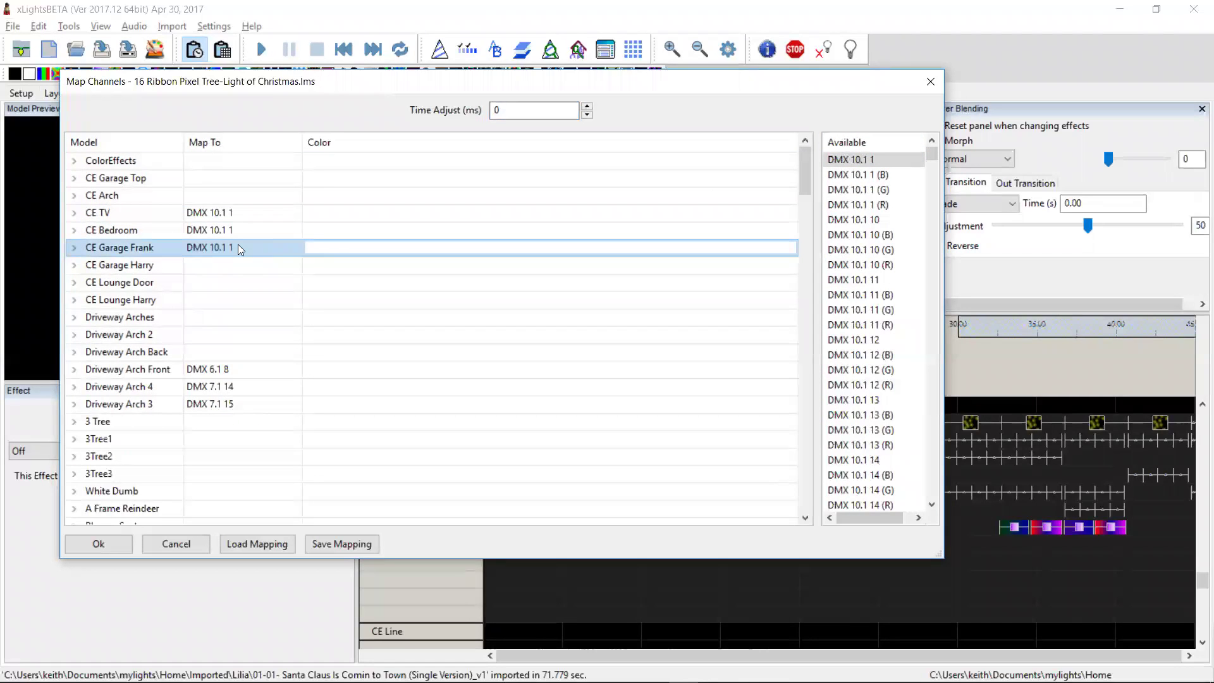
{"action": "left_click", "coordinate": [244, 273]}
{"action": "double_click", "coordinate": [241, 270]}
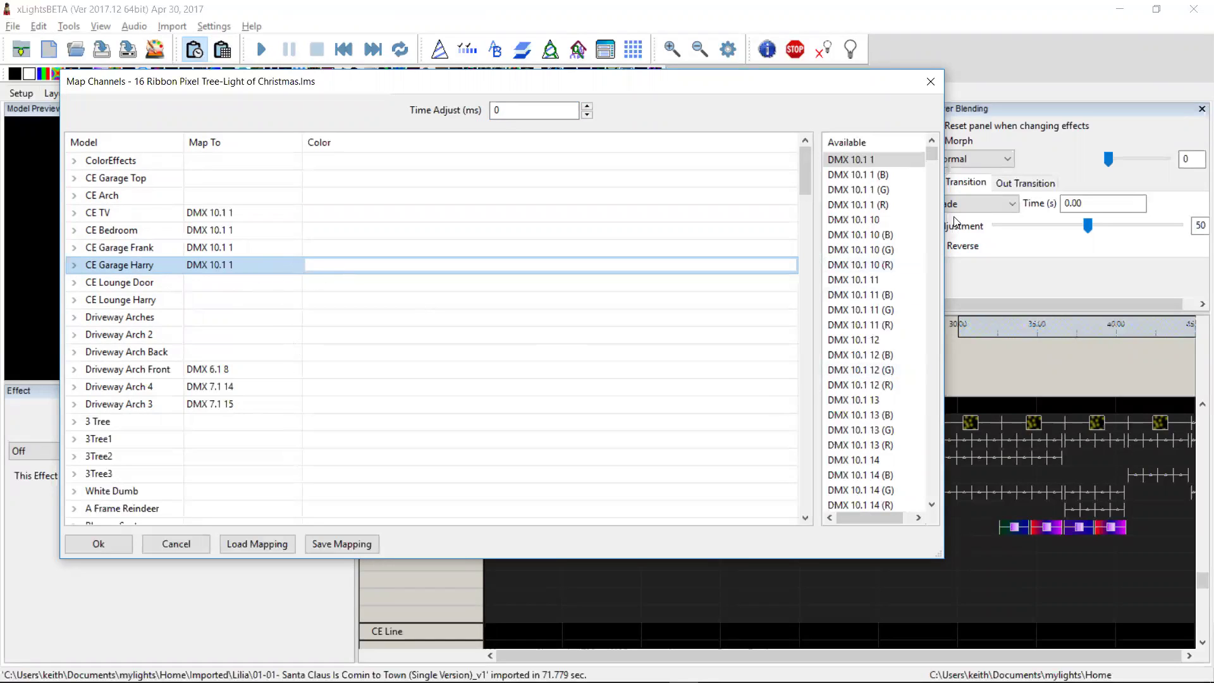
Expand 3Tree2's Strand 1 and map Star 10 onto Node 1
{"action": "left_click_drag", "start_coordinate": [932, 159], "coordinate": [933, 355]}
{"action": "left_click_drag", "start_coordinate": [936, 438], "coordinate": [931, 498]}
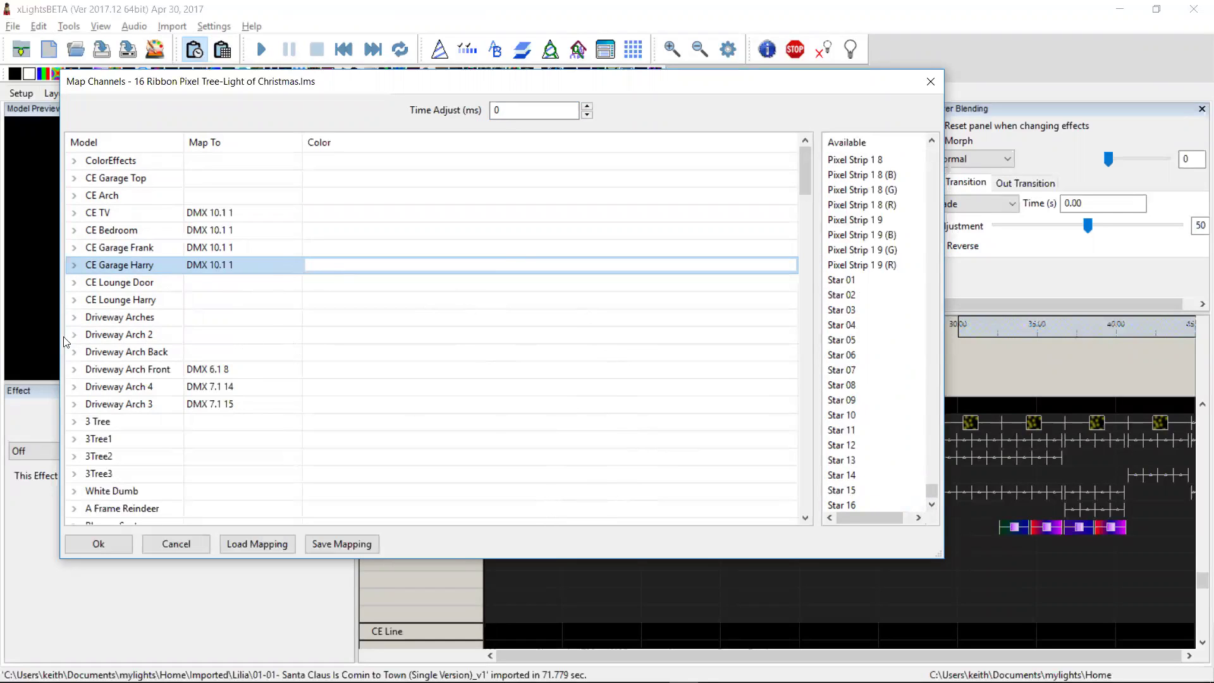
{"action": "left_click", "coordinate": [75, 456]}
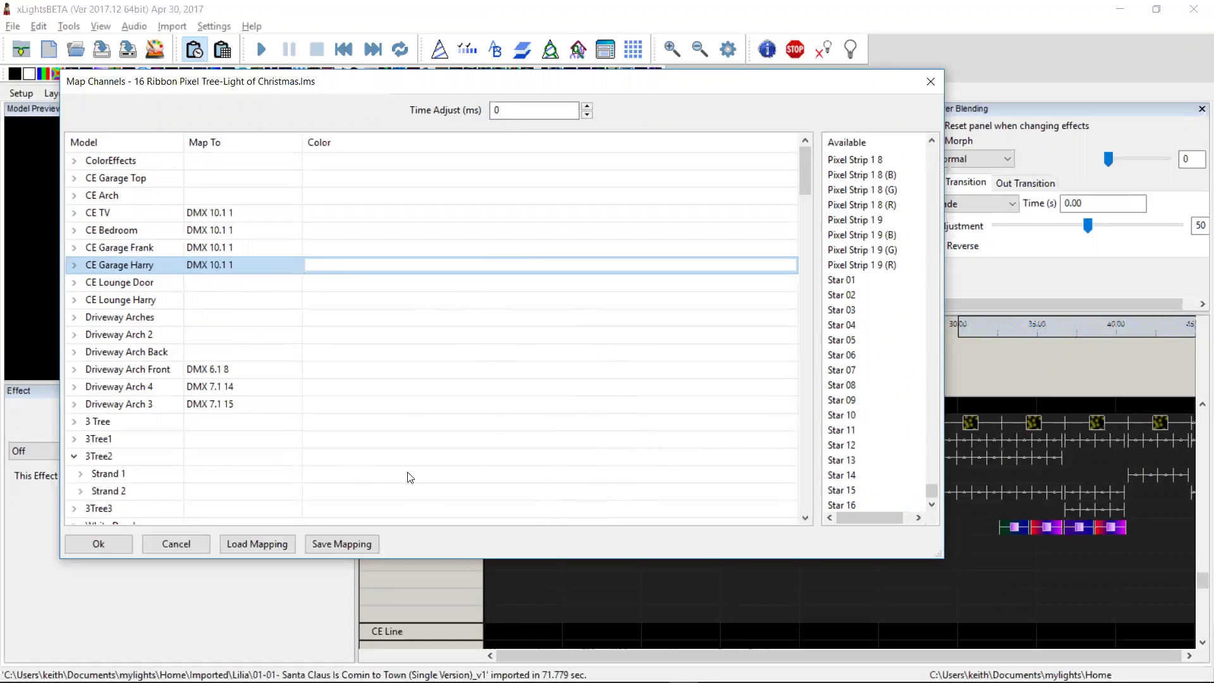
{"action": "left_click", "coordinate": [82, 474]}
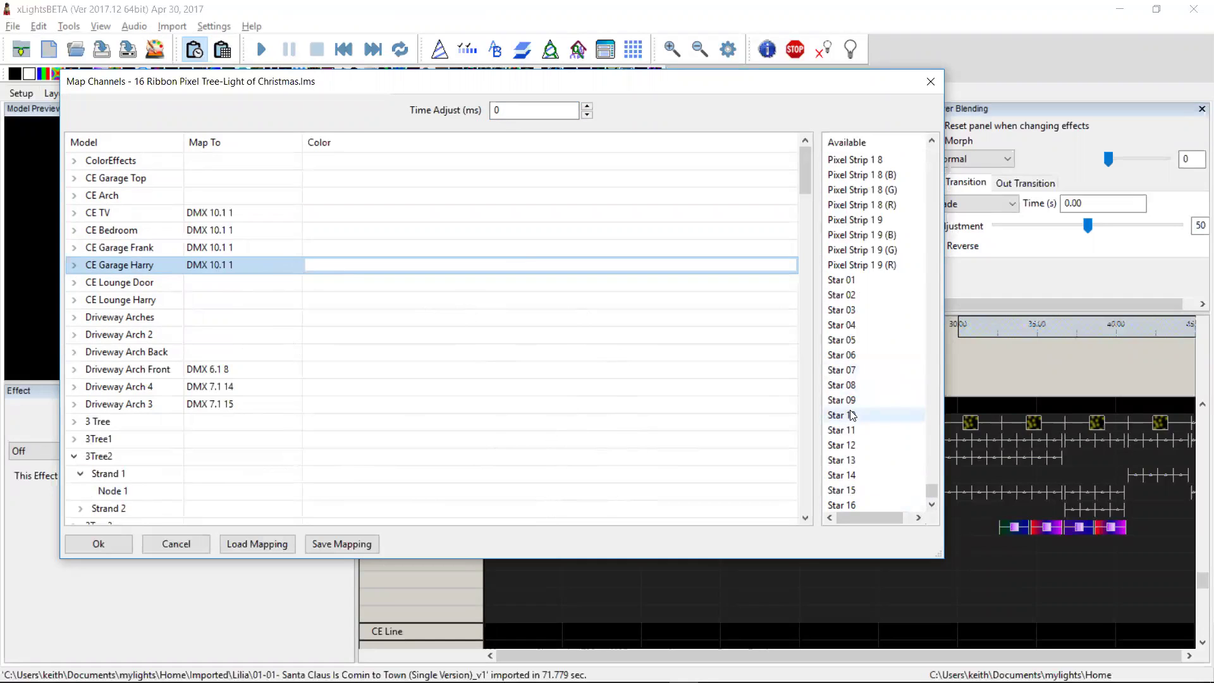
{"action": "left_click_drag", "start_coordinate": [921, 413], "coordinate": [221, 273]}
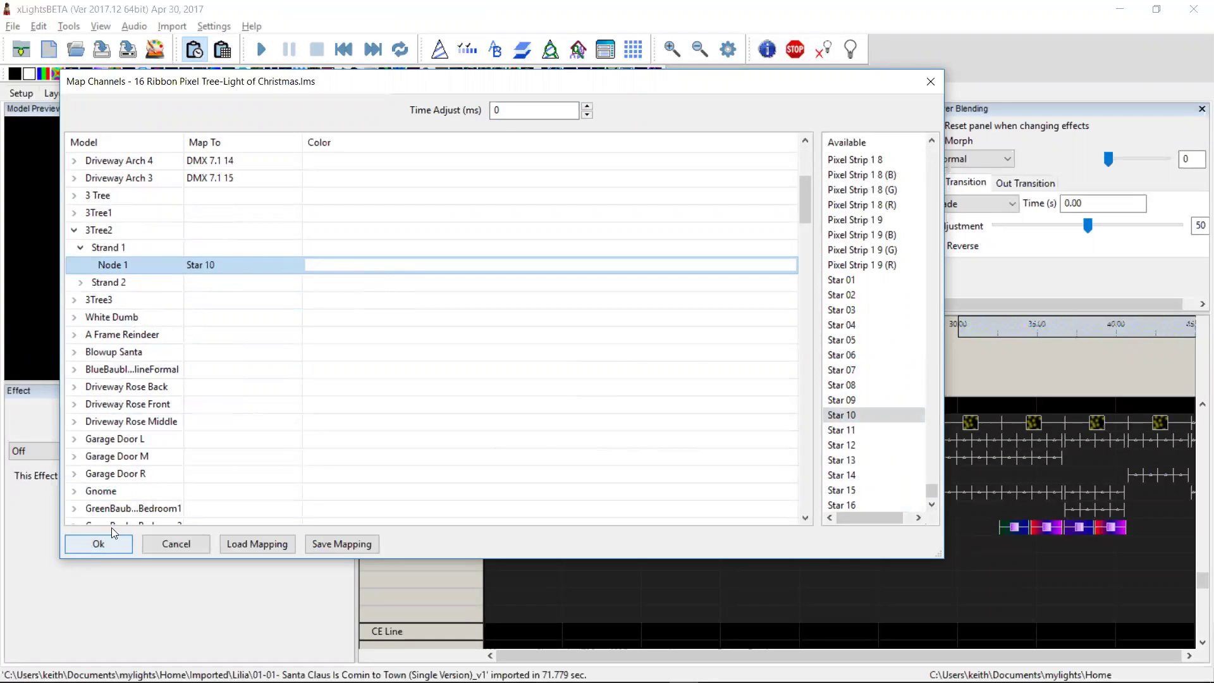
Accept the channel mapping to finish the LOR import and scroll to the new CE Bedroom and CE TV effects
{"action": "left_click", "coordinate": [93, 552]}
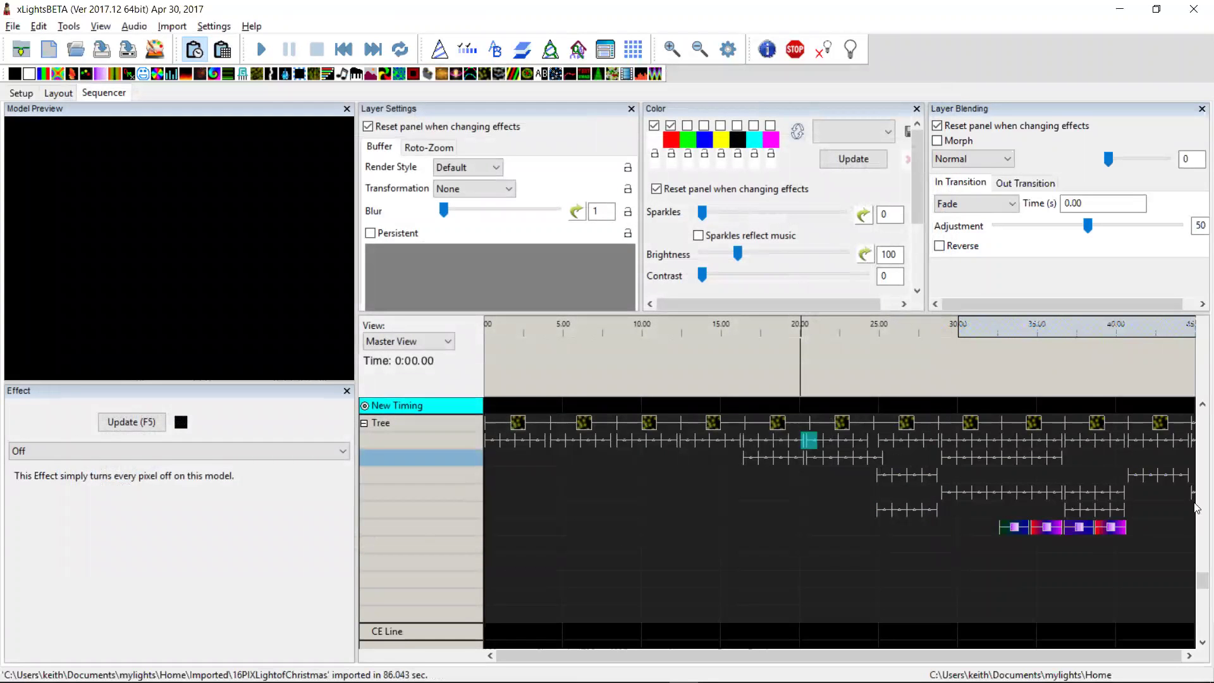
{"action": "left_click_drag", "start_coordinate": [1201, 579], "coordinate": [1189, 500]}
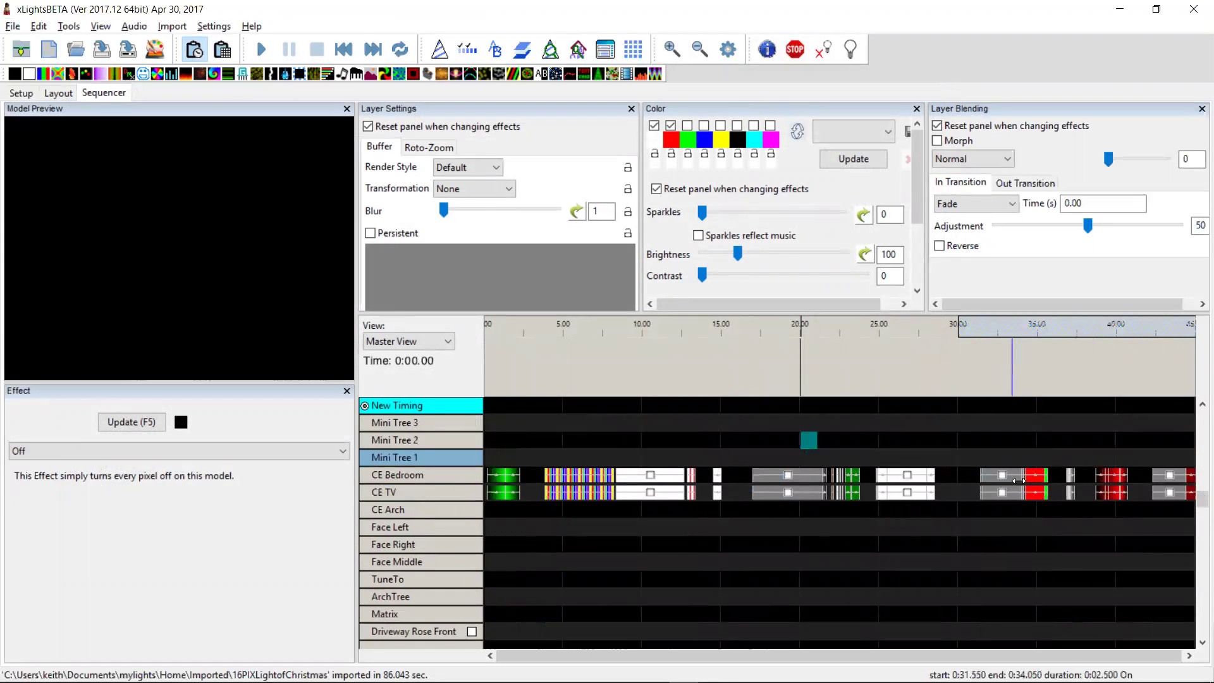